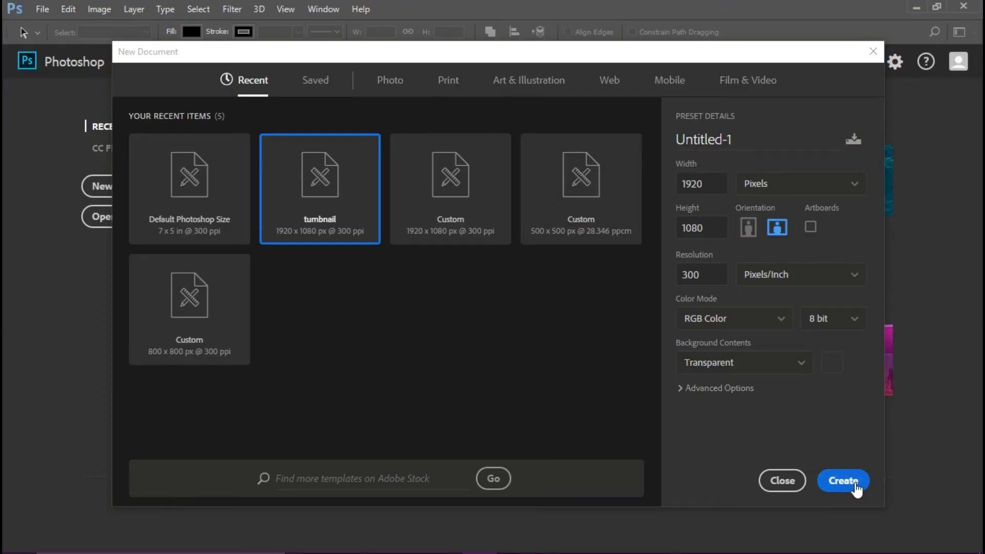
- Create the new 1920 × 1080 px, 300 ppi RGB document with a transparent background
left_click(855, 481)
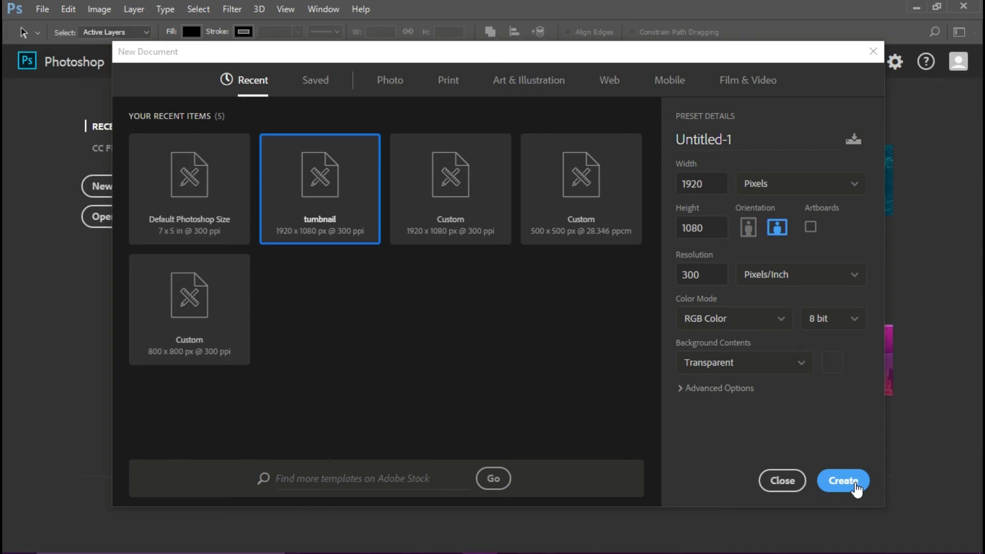
left_click(856, 488)
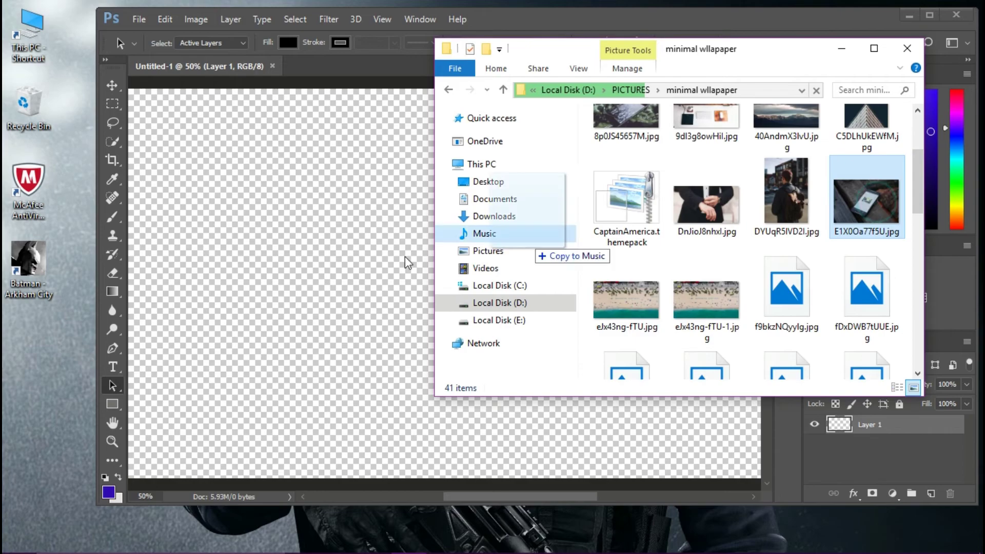
- Place the phone-on-wood photo and stretch it edge to edge across the 1920 × 1080 canvas
left_click_drag(402, 262, 281, 286)
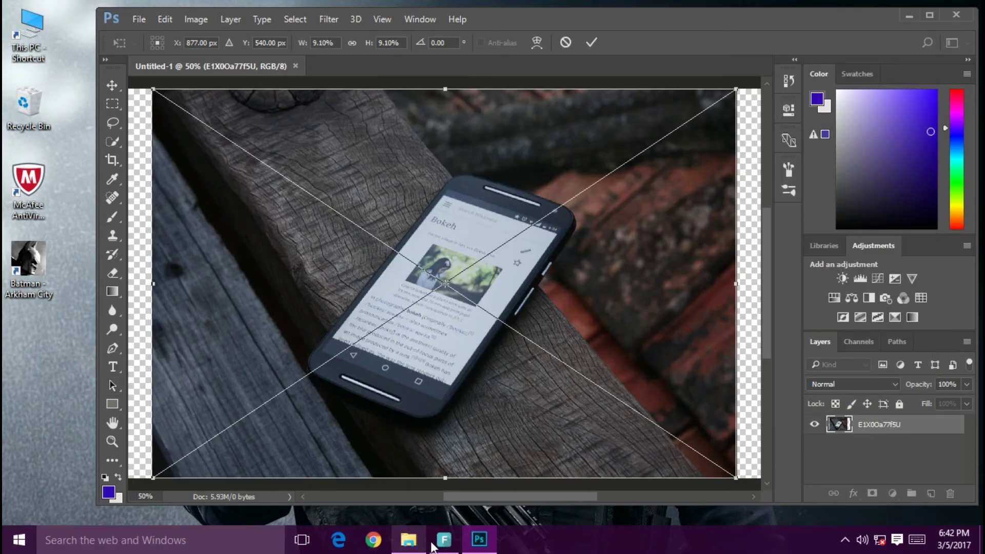
left_click(408, 543)
left_click(906, 48)
left_click(930, 15)
left_click_drag(510, 276, 485, 280)
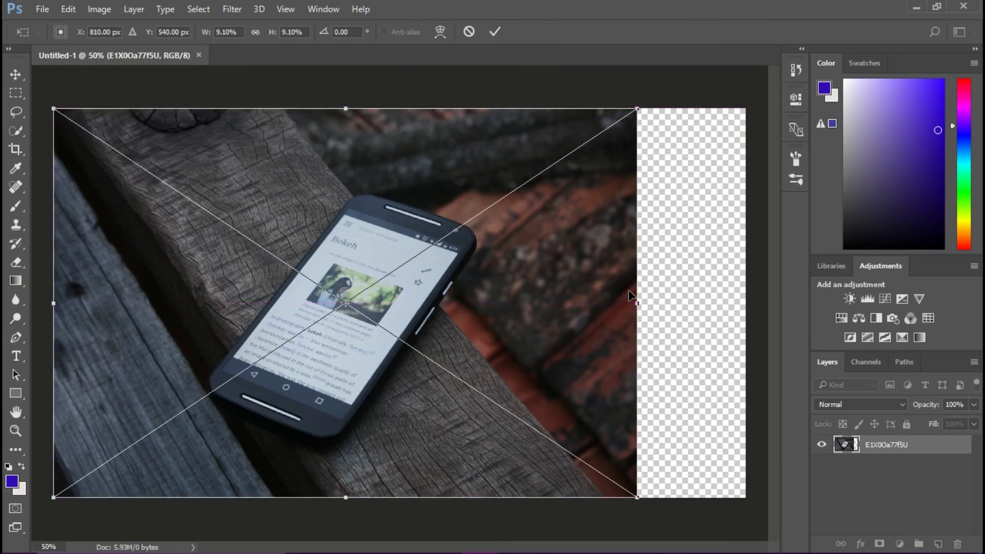
left_click_drag(645, 300, 755, 303)
left_click_drag(411, 105, 420, 96)
left_click(494, 34)
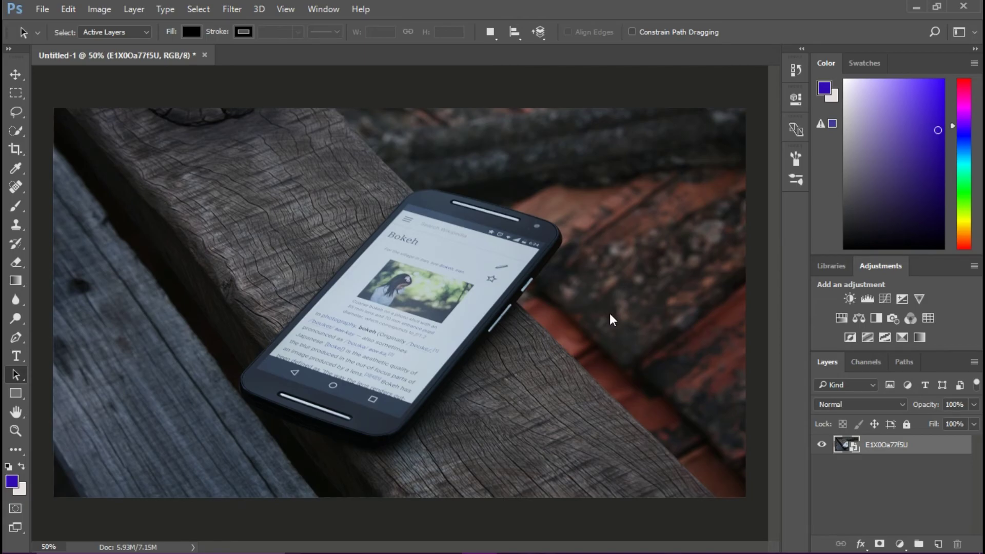
- Add a Brightness/Contrast adjustment at brightness 8, contrast 15, with a Levels layer above it
left_click(851, 299)
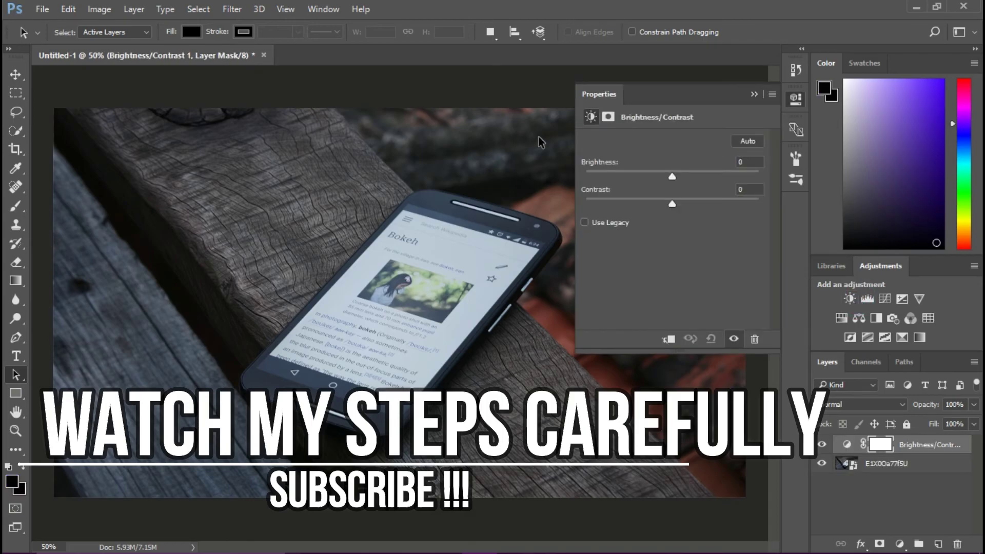
left_click_drag(669, 175, 674, 181)
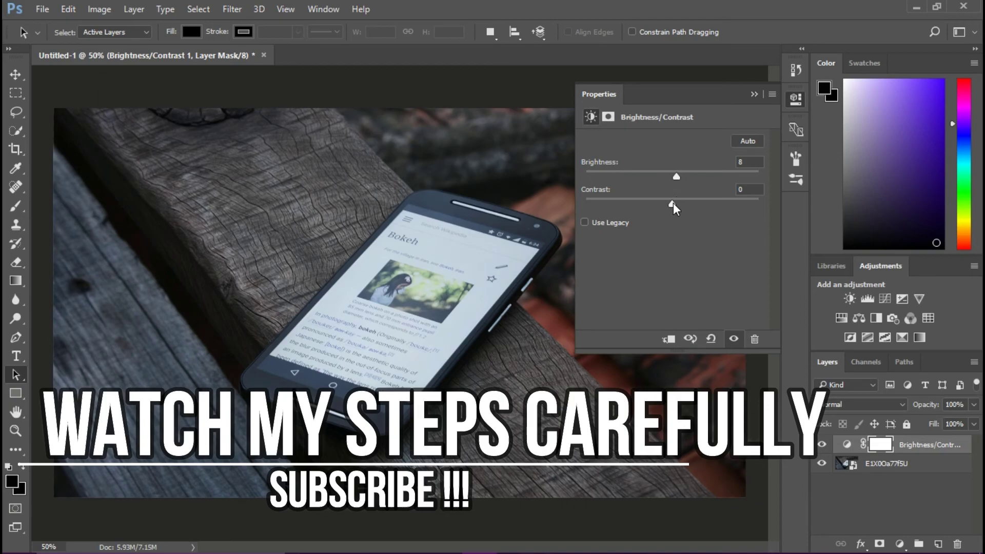
left_click_drag(673, 204, 686, 210)
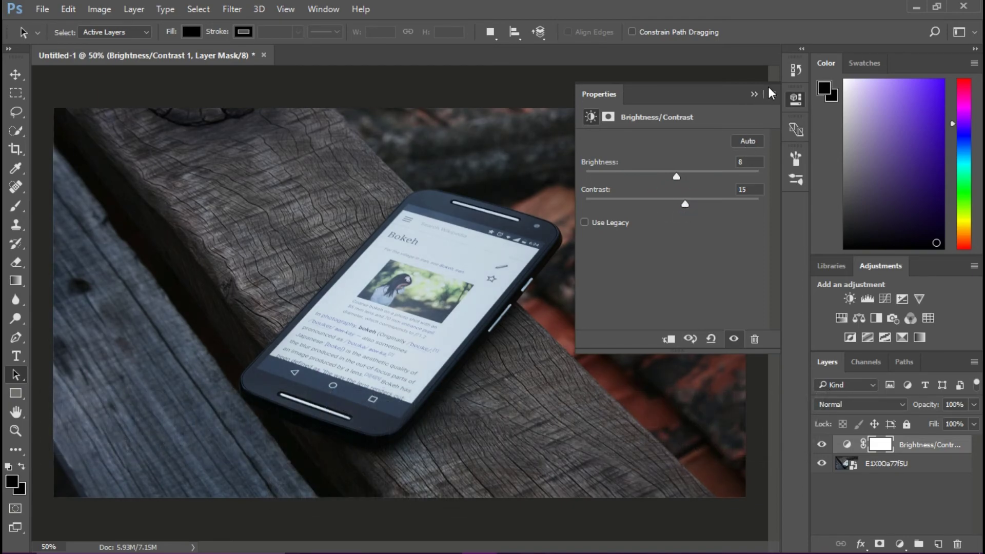
left_click(755, 95)
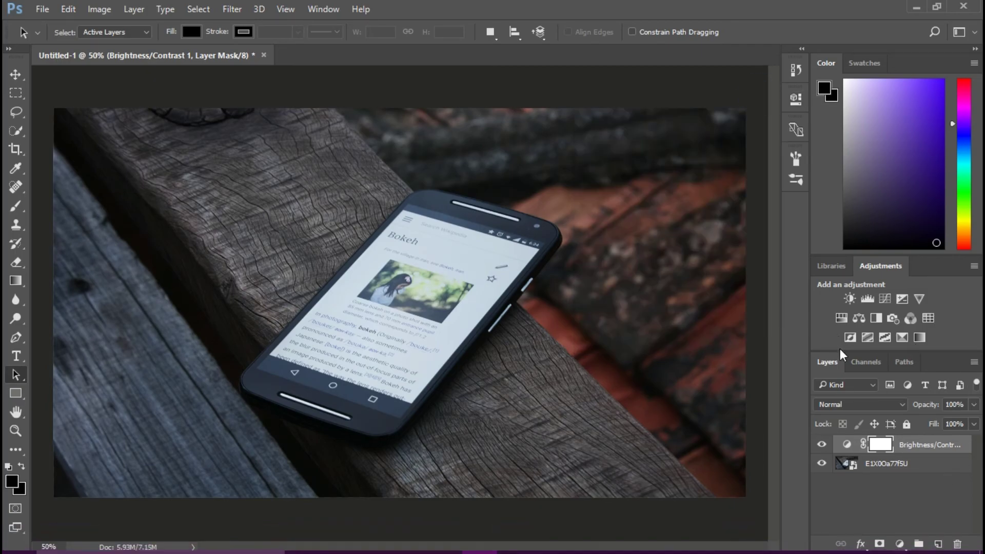
left_click(868, 299)
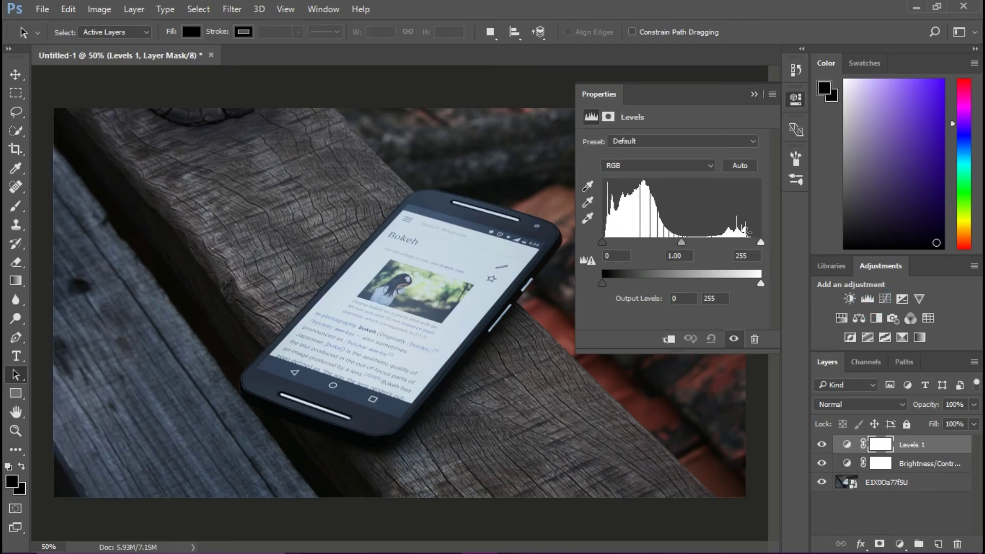
- Preview the Darker, Increase Contrast 1, Increase Contrast 3 and Lighten Shadows Levels presets
left_click(700, 143)
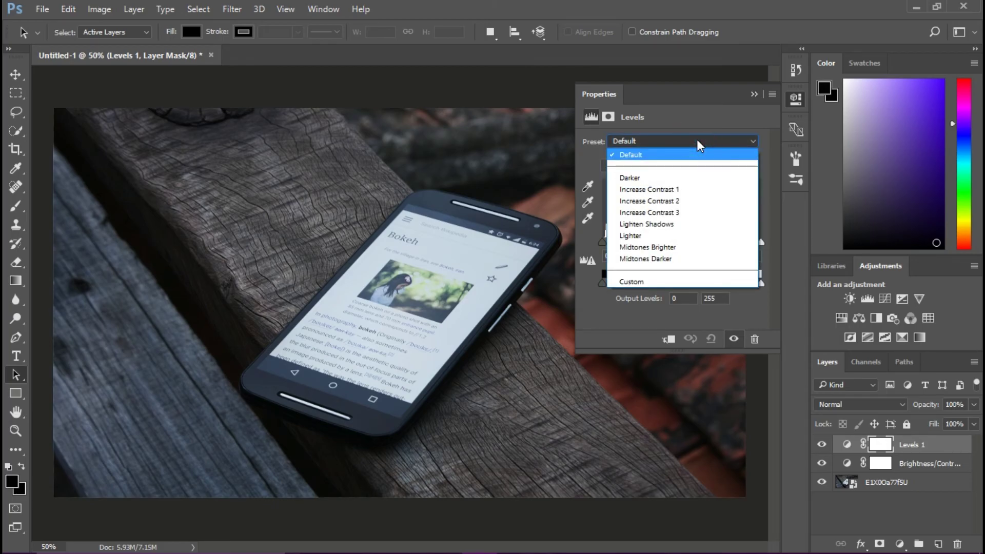
left_click(635, 178)
left_click(651, 143)
left_click(647, 190)
left_click(645, 141)
left_click(649, 211)
left_click(655, 140)
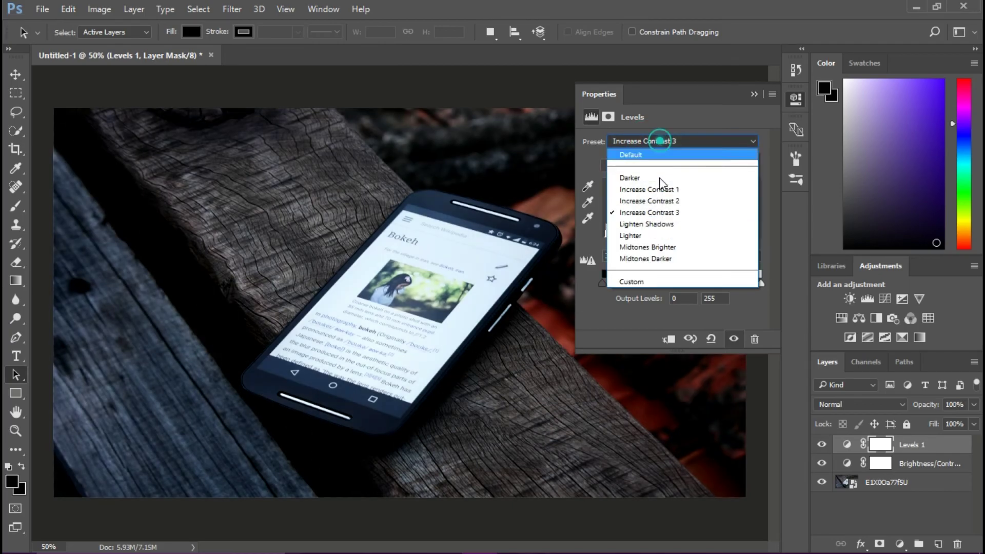
left_click(664, 224)
- Try Lighter and Midtones Brighter, then settle on the Midtones Darker Levels preset
left_click(658, 140)
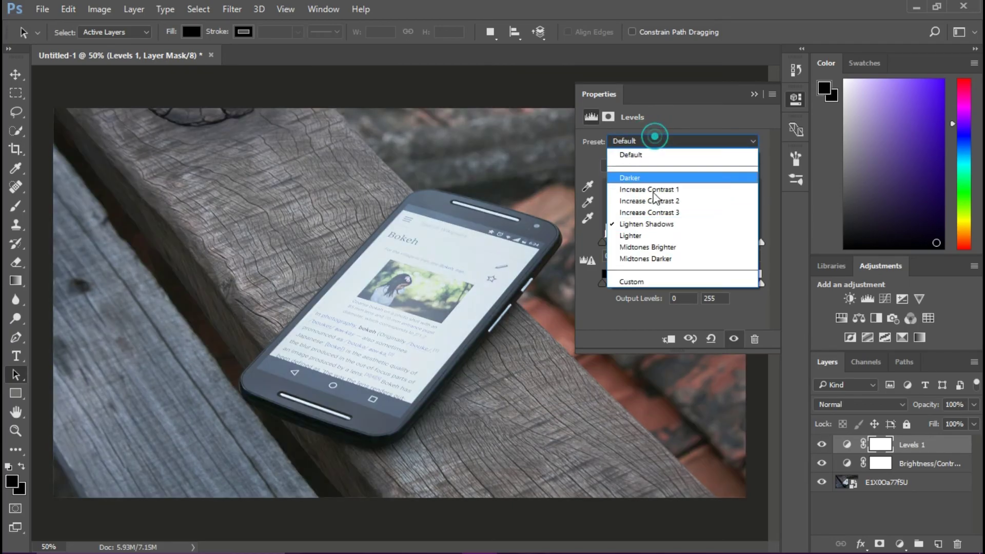
left_click(652, 239)
left_click(665, 140)
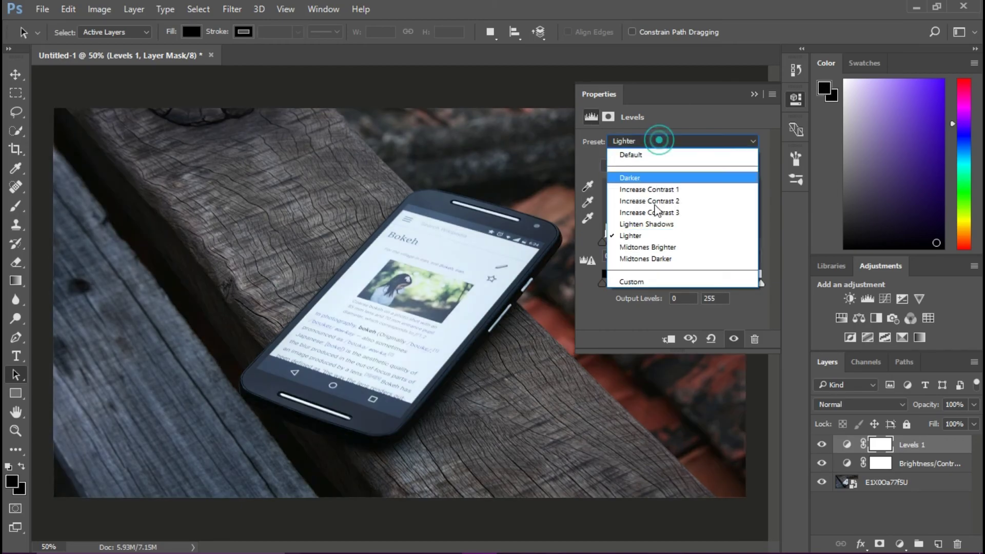
left_click(648, 247)
left_click(665, 142)
left_click(658, 255)
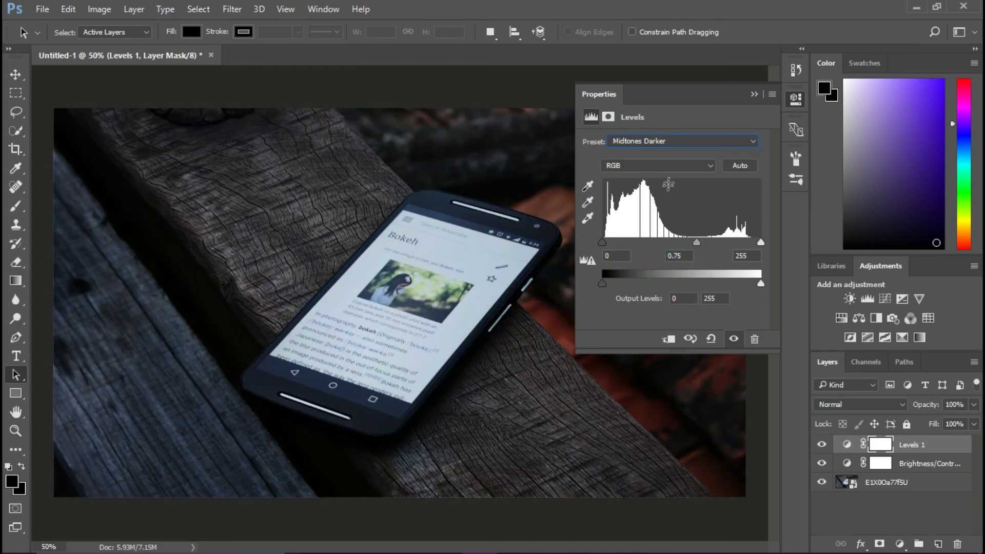
- Add a Curves layer with a two-point S-curve lifting highlights and deepening shadows, plus an empty layer
left_click(881, 297)
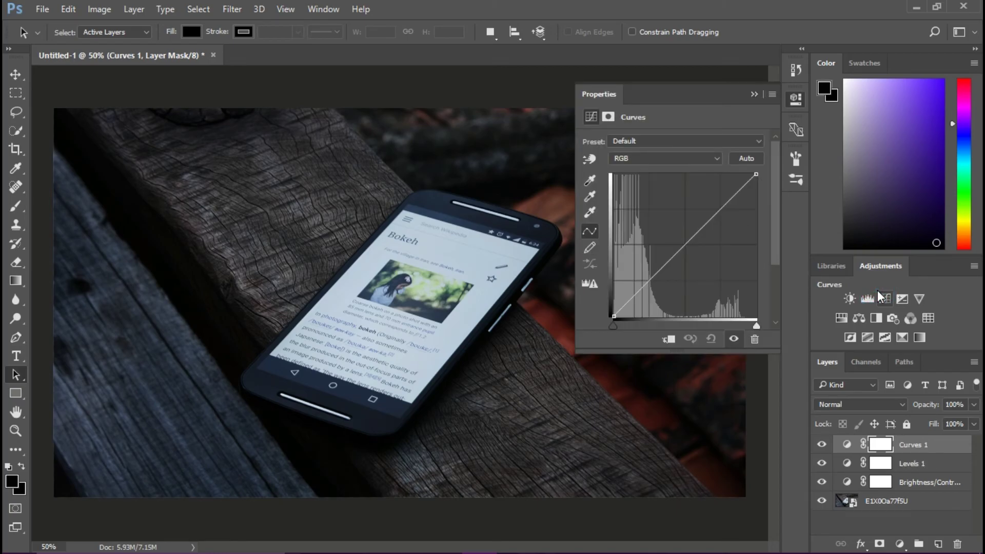
left_click_drag(720, 209, 715, 204)
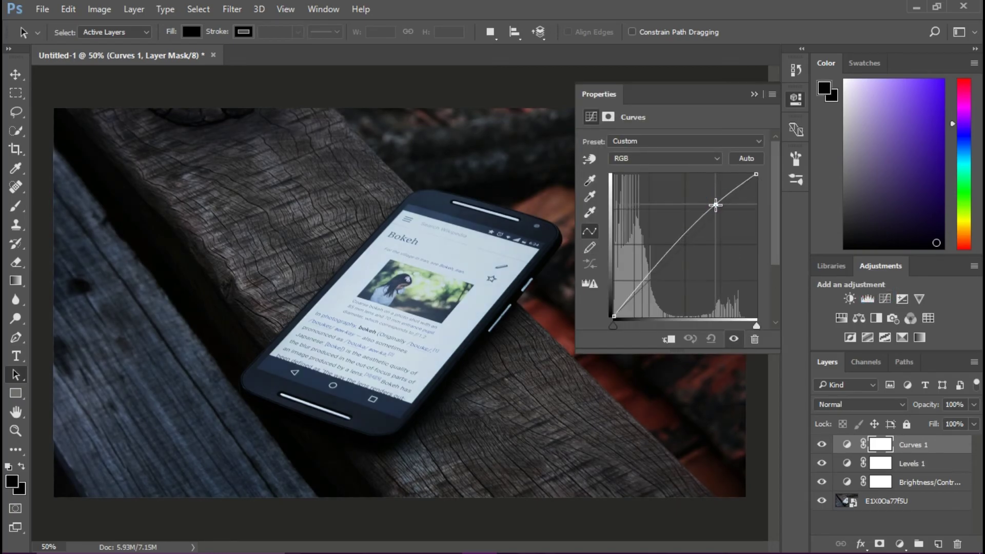
left_click(653, 266)
left_click_drag(653, 266, 657, 270)
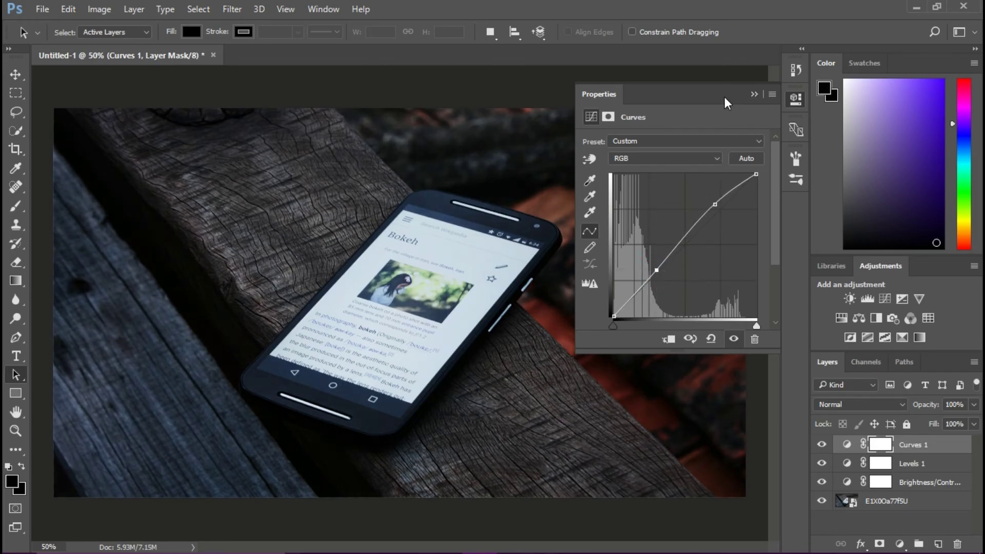
left_click(754, 95)
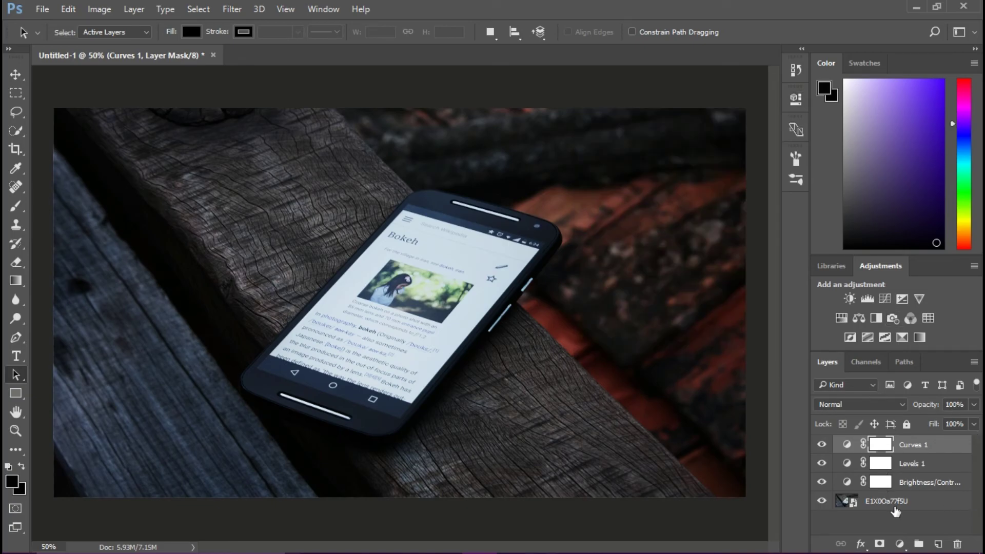
left_click(939, 544)
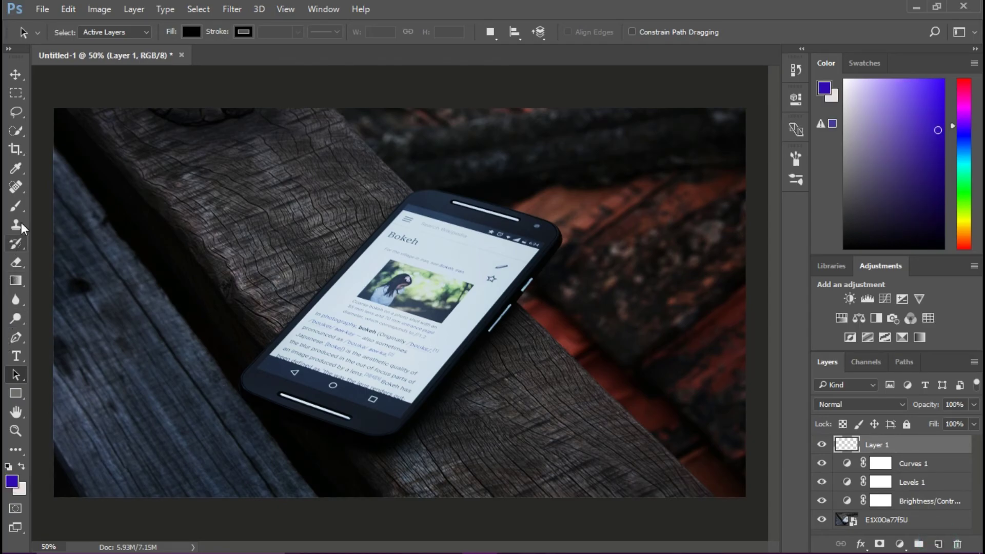
- Set up a 1457 px, 0% hardness brush with purple as the foreground colour
left_click(17, 207)
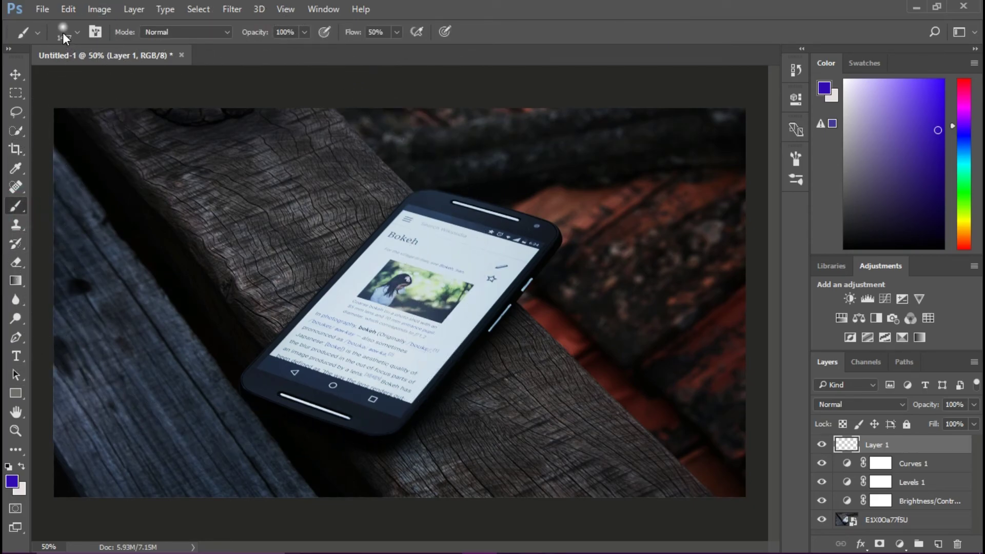
left_click(76, 32)
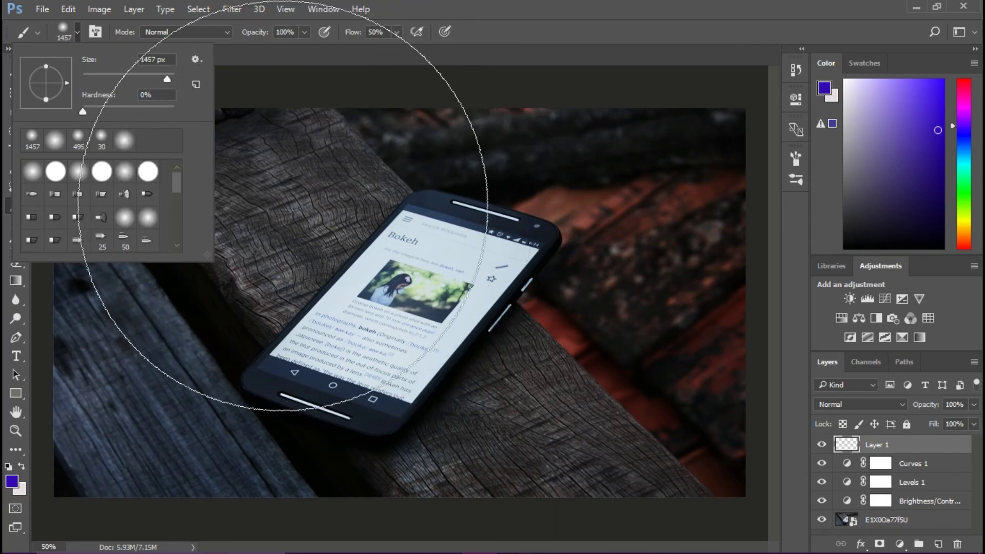
key("Return")
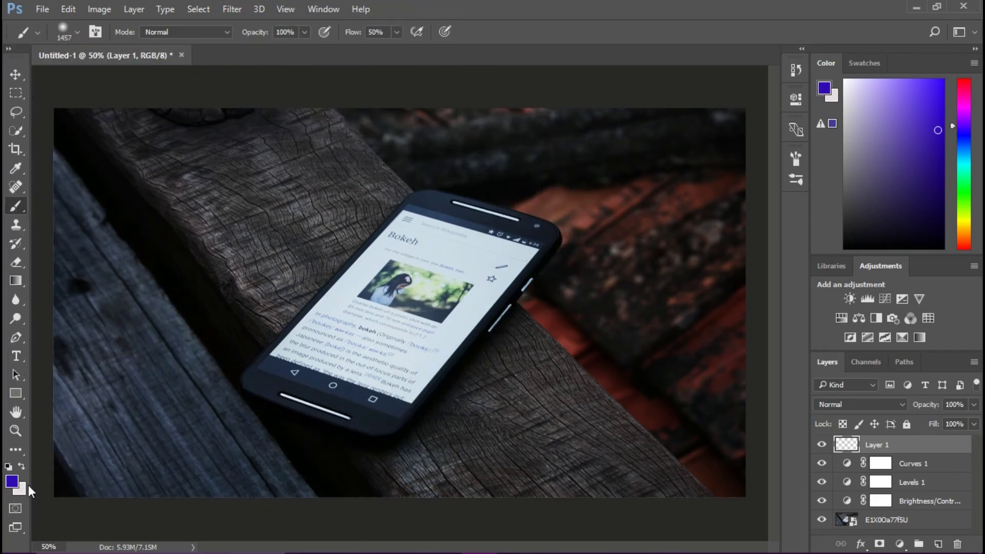
left_click(11, 482)
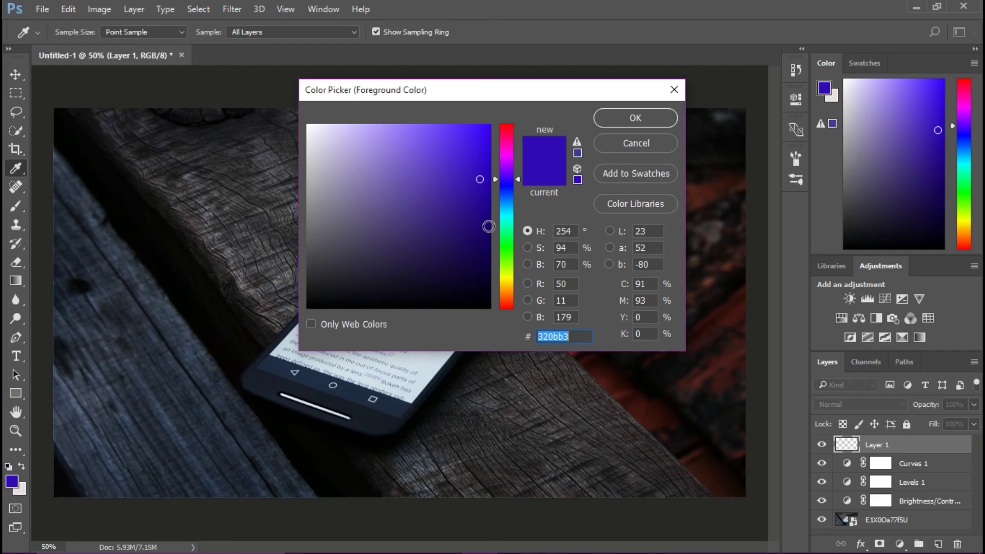
left_click(635, 117)
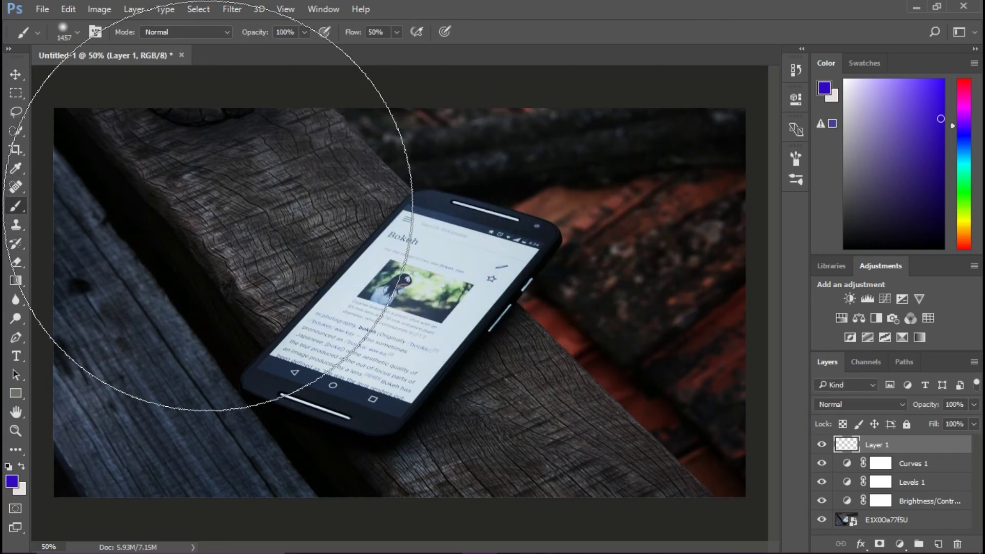
- Paint purple over the left, right and bottom of Layer 1, set fill to 83%, and add Layer 2
left_click_drag(208, 205, 126, 434)
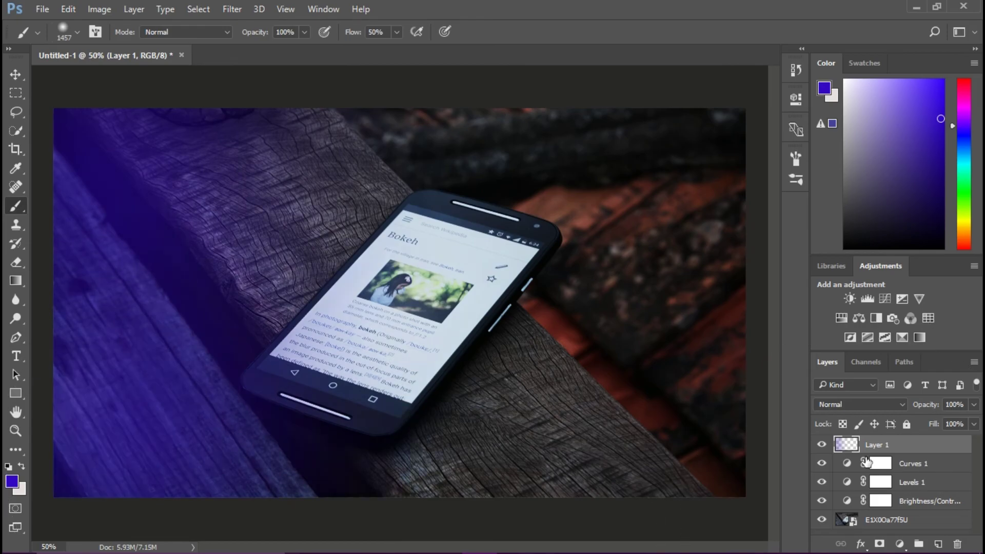
mouse_move(681, 202)
left_mouse_down()
mouse_move(675, 213)
mouse_move(733, 411)
mouse_move(708, 437)
left_mouse_up()
left_click_drag(330, 550, 359, 552)
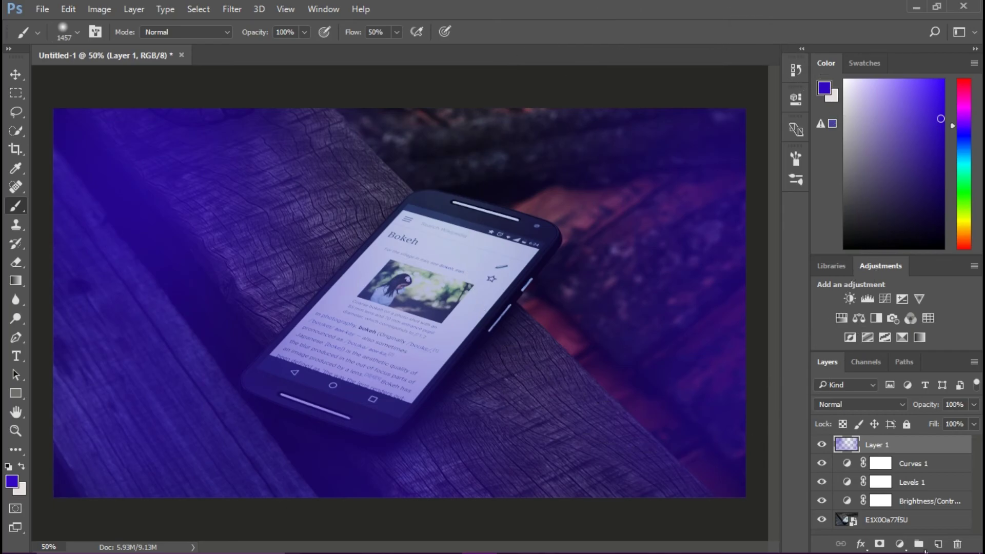
left_click(975, 430)
left_click_drag(974, 442, 962, 450)
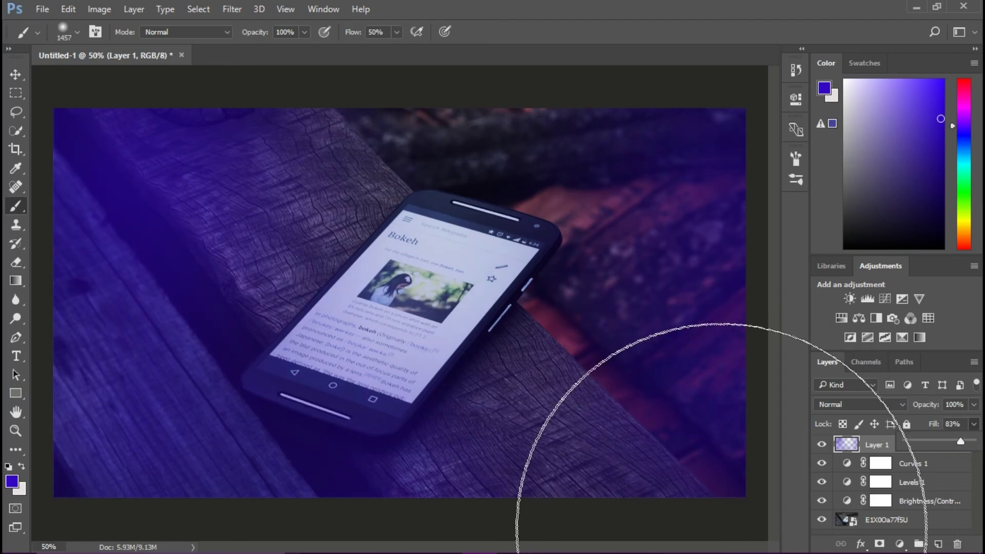
left_click(938, 544)
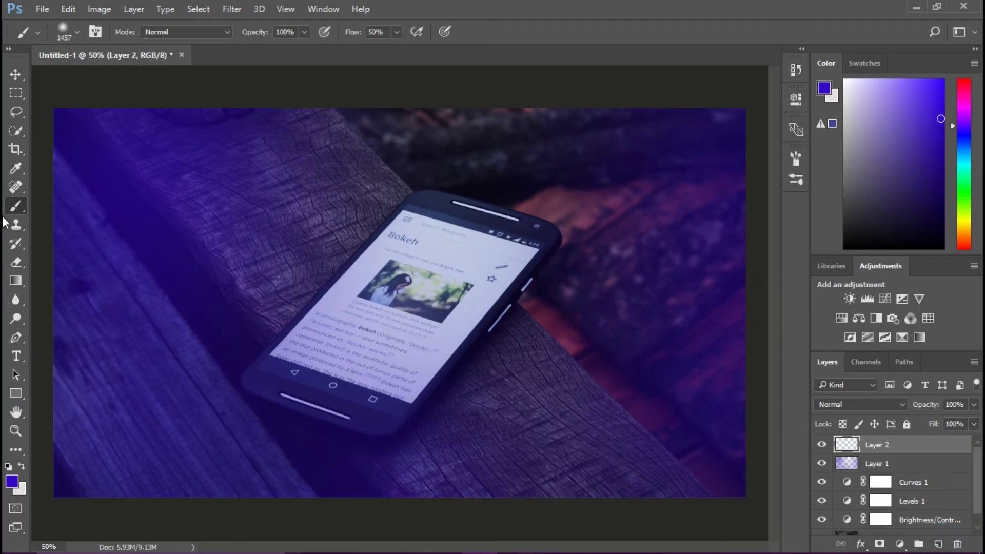
- Paint soft strong-red washes on Layer 2 over the bottom-left, right side and top-left
left_click(11, 481)
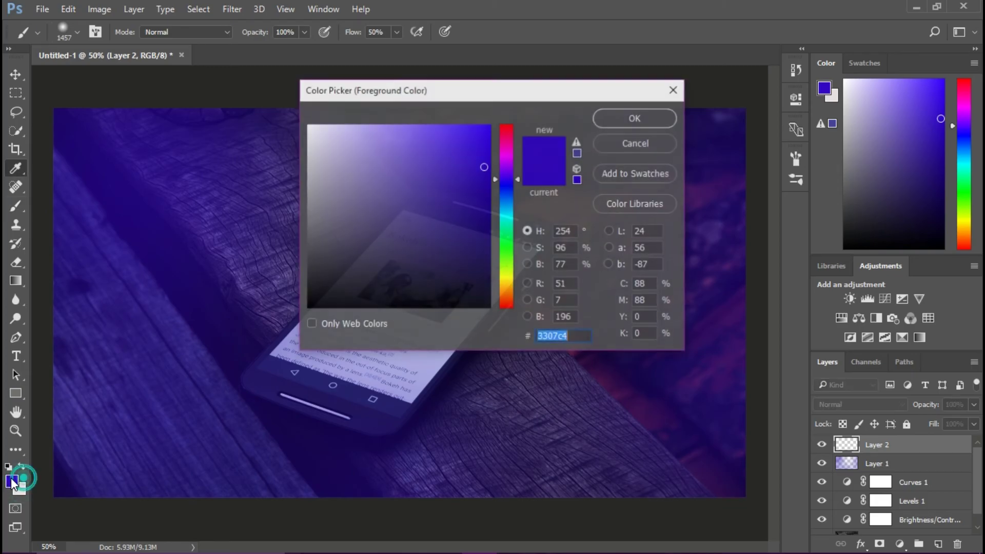
left_click(509, 131)
left_click_drag(485, 133, 483, 155)
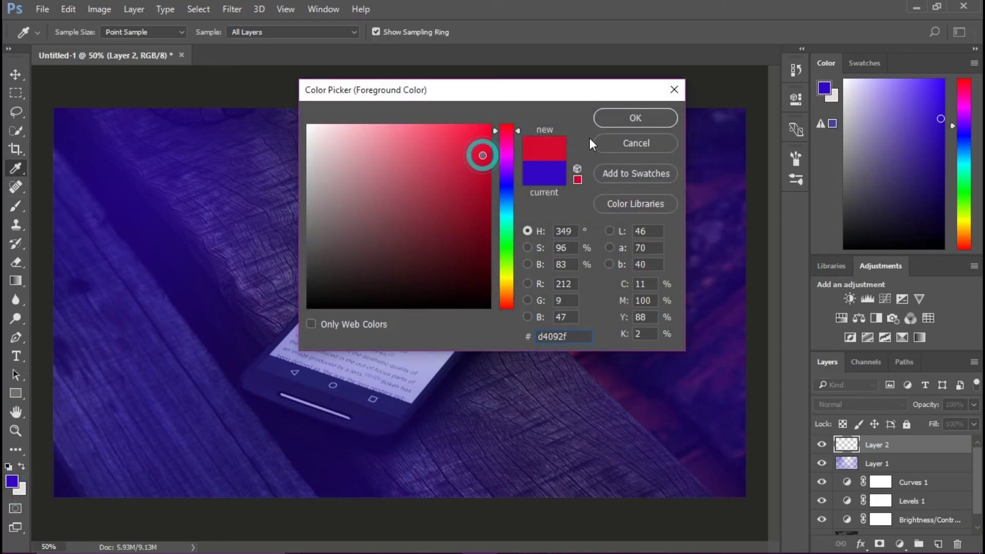
left_click(626, 110)
key("b")
left_click(292, 446)
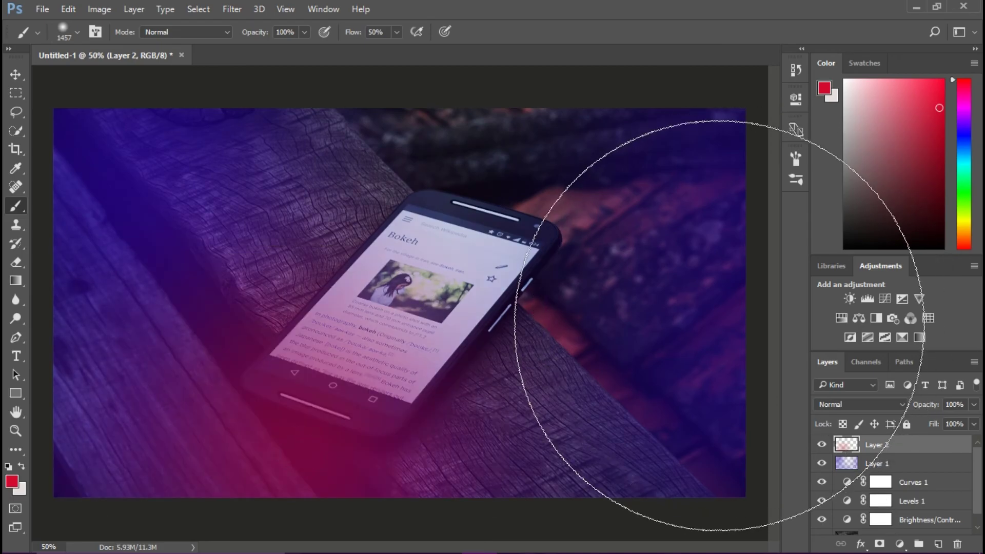
left_click(719, 326)
left_click(208, 205)
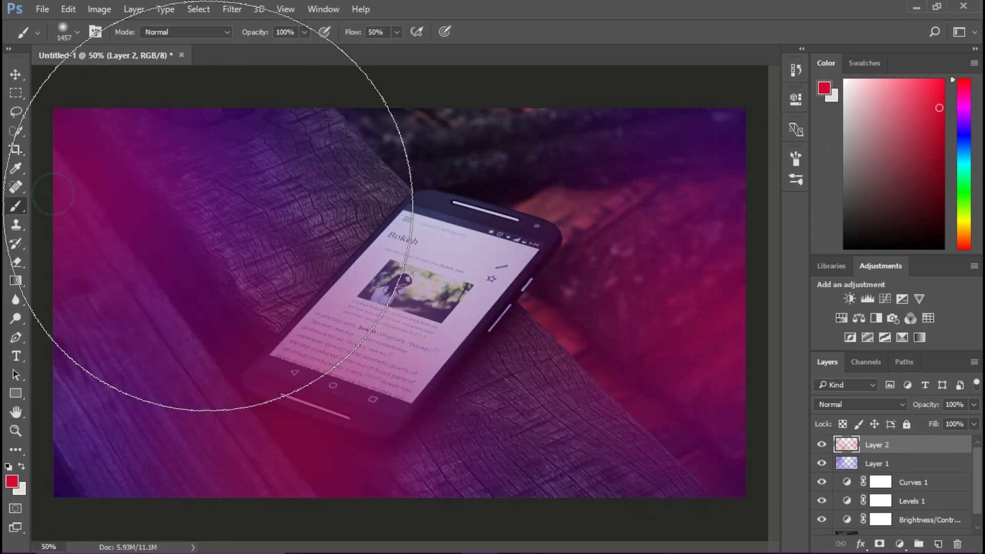
left_click(208, 205)
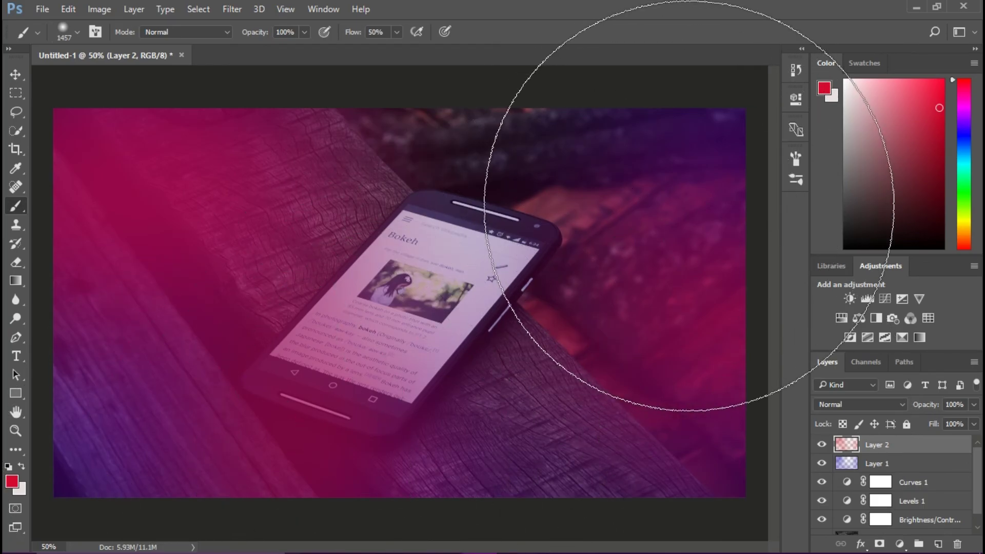
- Paint magenta #c105a4 over the top-right, then make Layer 1 active
left_click(16, 484)
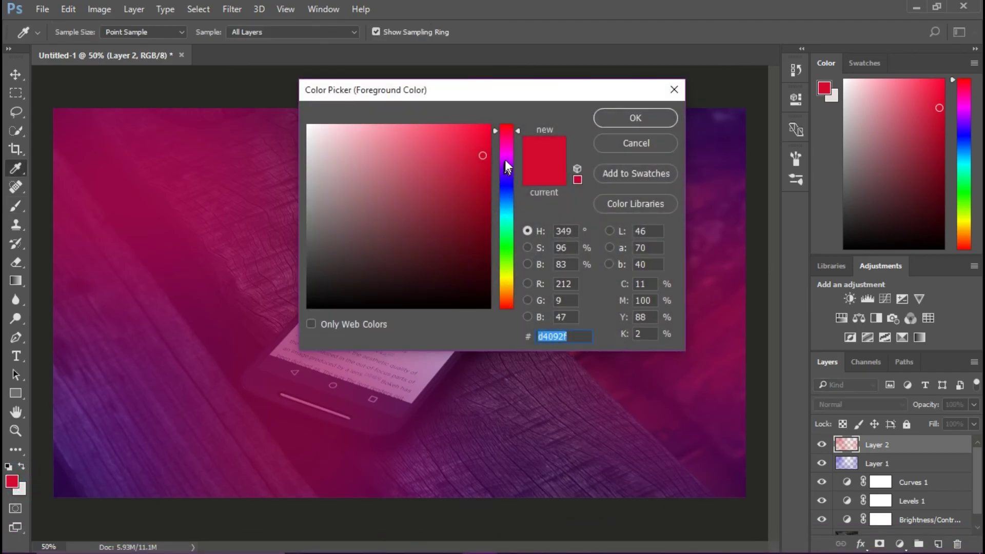
left_click(512, 155)
left_click_drag(488, 194, 486, 177)
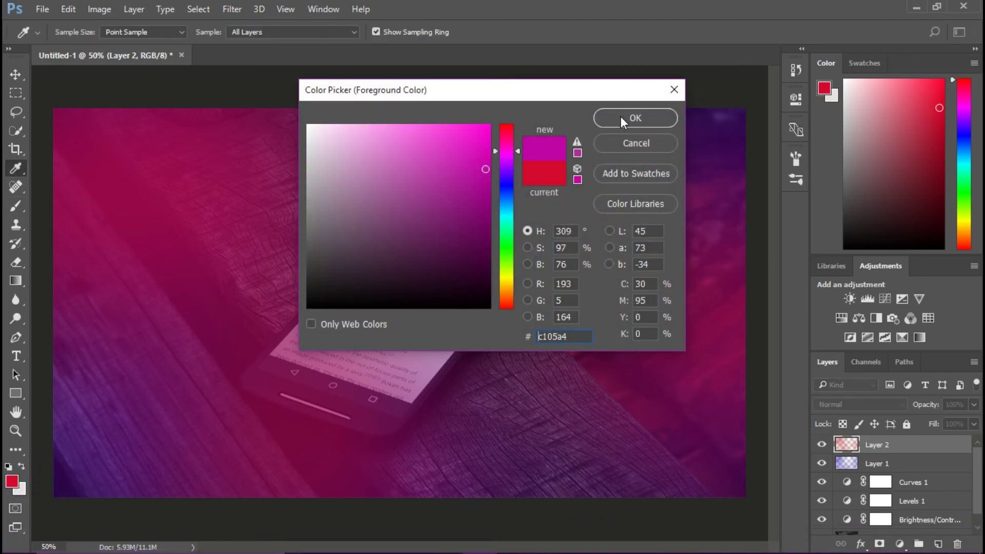
left_click(620, 116)
left_click(682, 103)
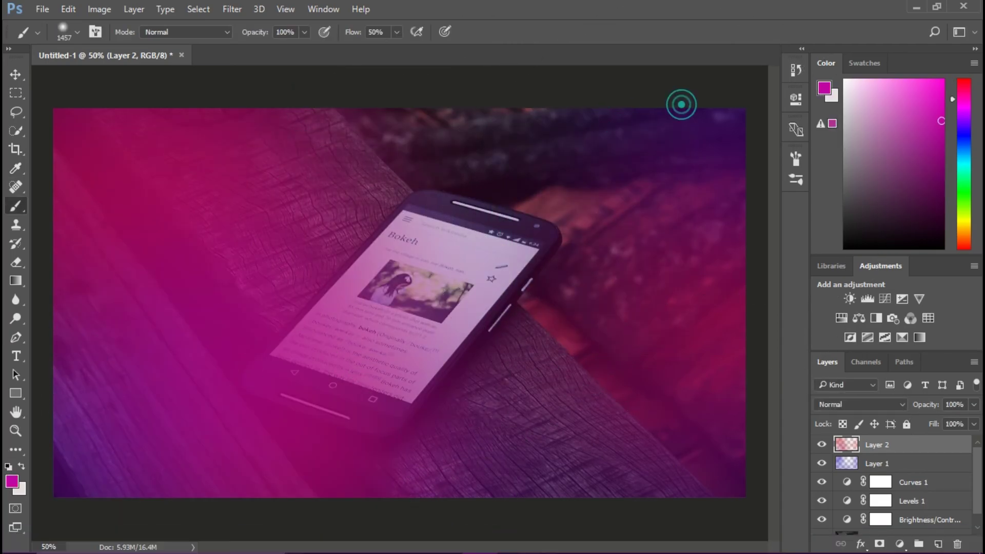
left_click(11, 482)
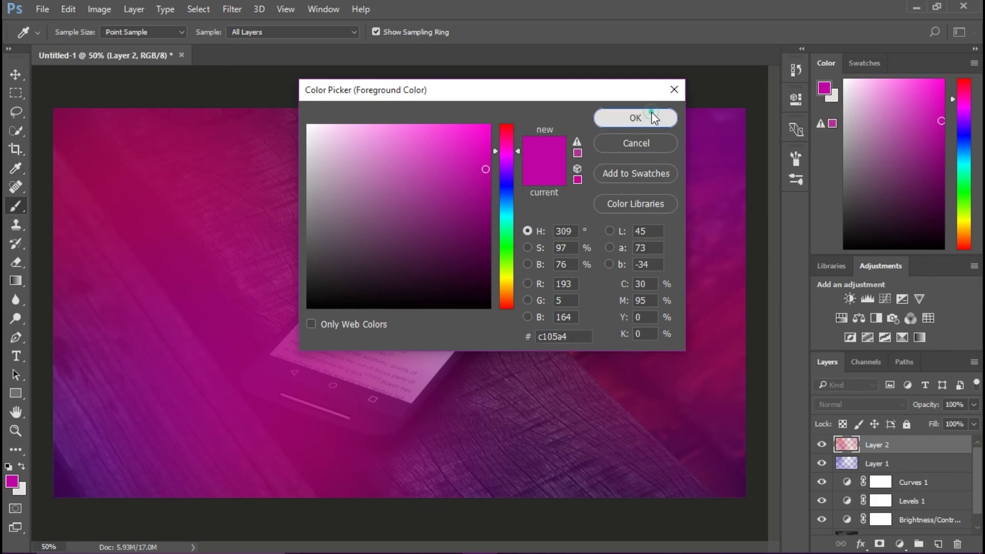
left_click(653, 114)
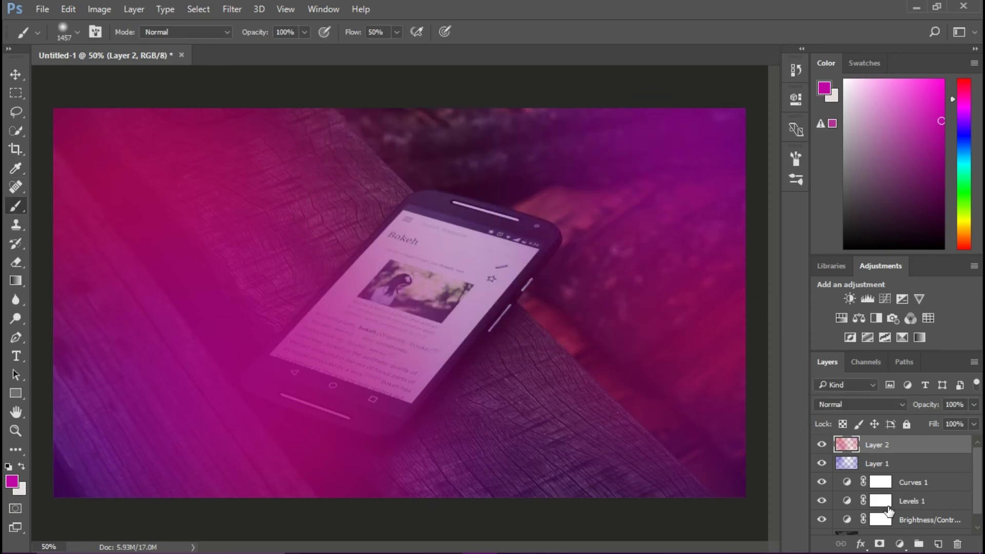
left_click(878, 464)
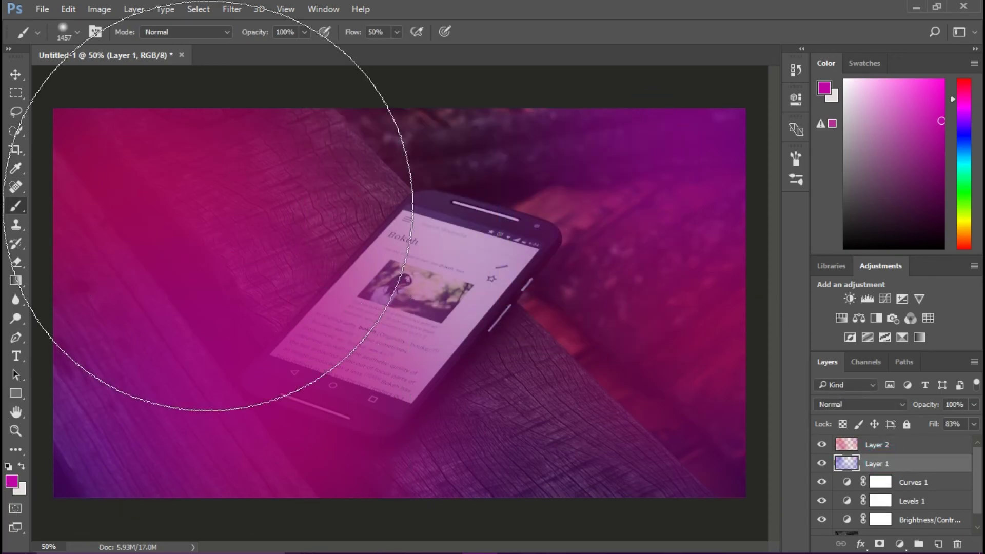
- Reposition the red Layer 2 and blue Layer 1 washes so red covers the lower half
left_click(15, 75)
left_click_drag(77, 450, 233, 435)
left_click_drag(300, 275, 278, 182)
left_click_drag(282, 355, 281, 362)
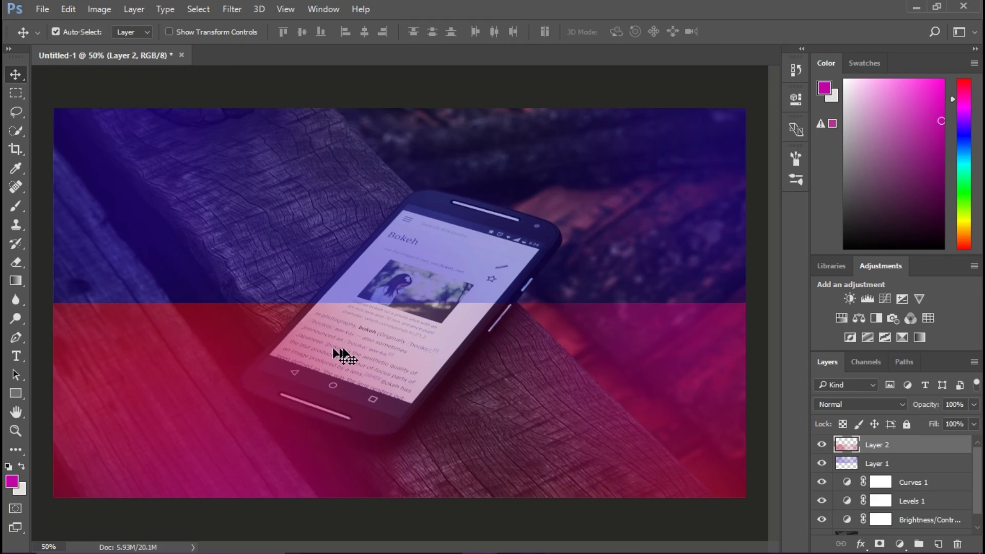
mouse_move(371, 356)
left_mouse_down()
mouse_move(371, 331)
mouse_move(375, 342)
left_mouse_up()
left_click_drag(409, 260, 410, 263)
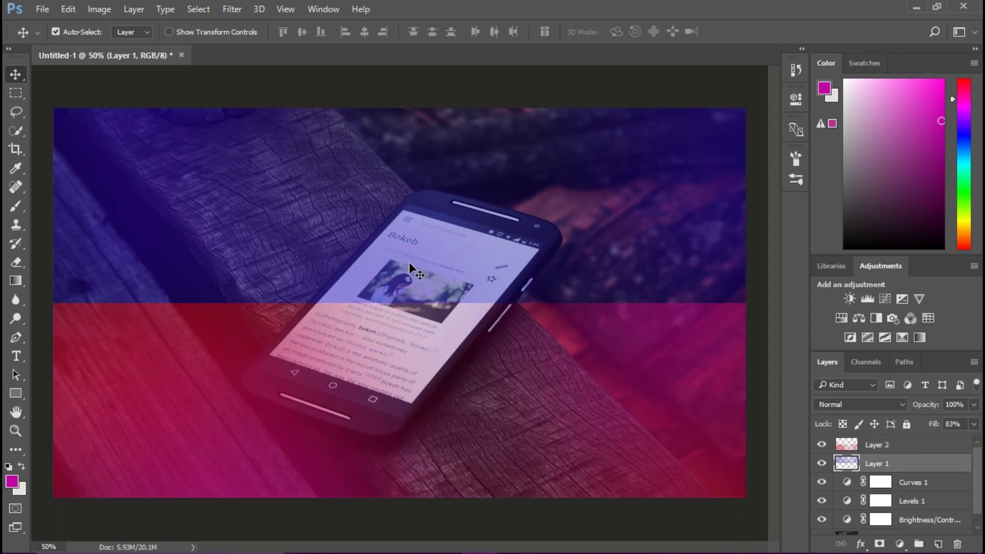
- Set Layer 1 opacity to 86%, then add Layer 3 and a Levels adjustment above it
left_click(974, 407)
left_click_drag(971, 424, 968, 427)
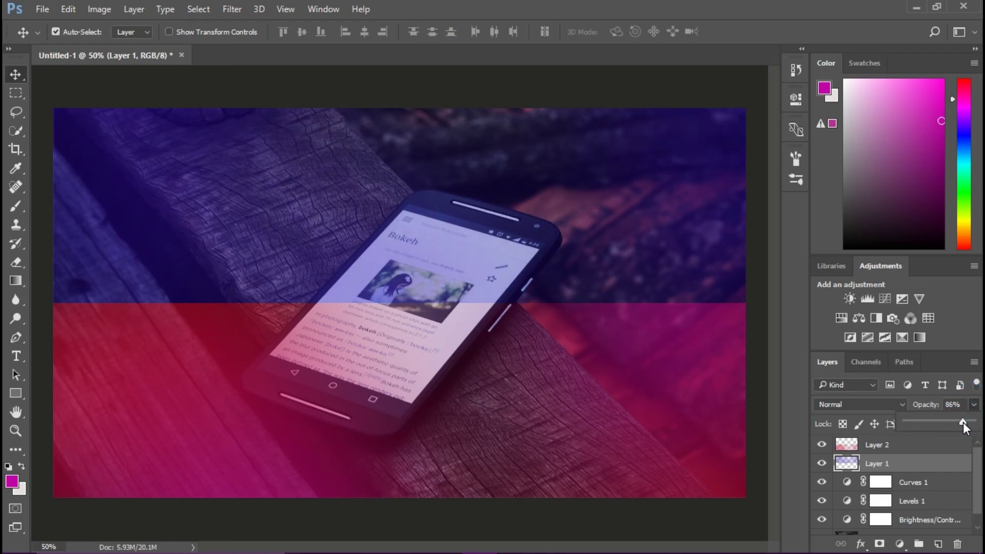
left_click(688, 6)
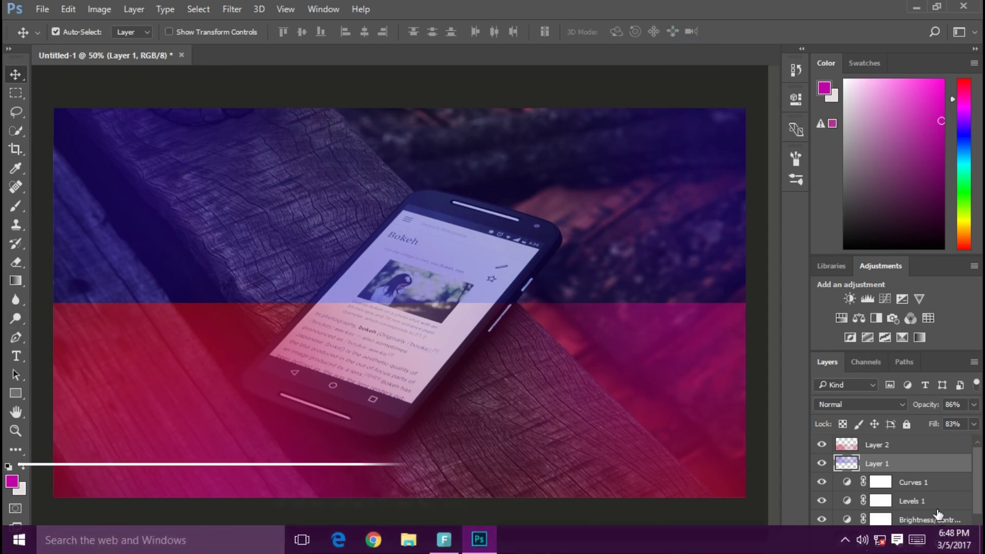
left_click(938, 544)
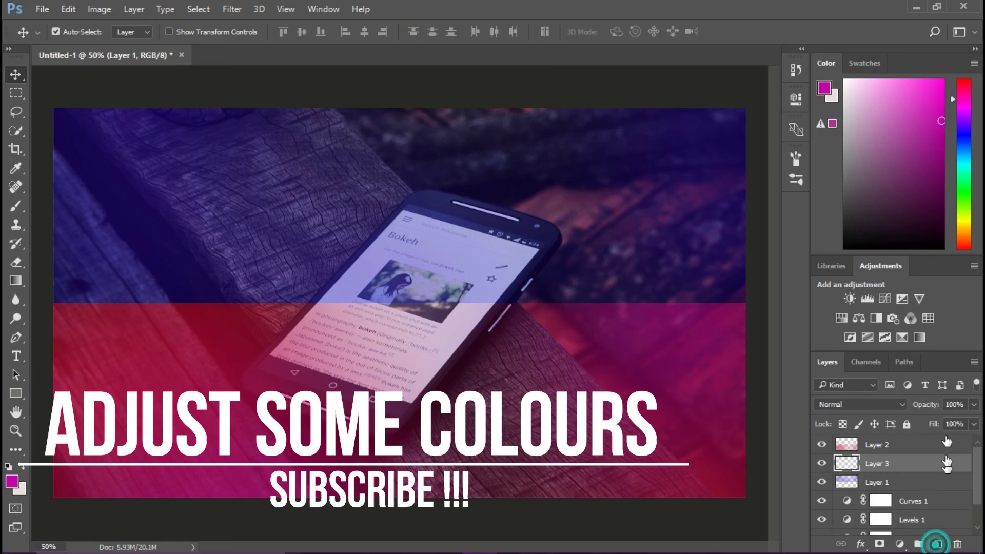
left_click(867, 298)
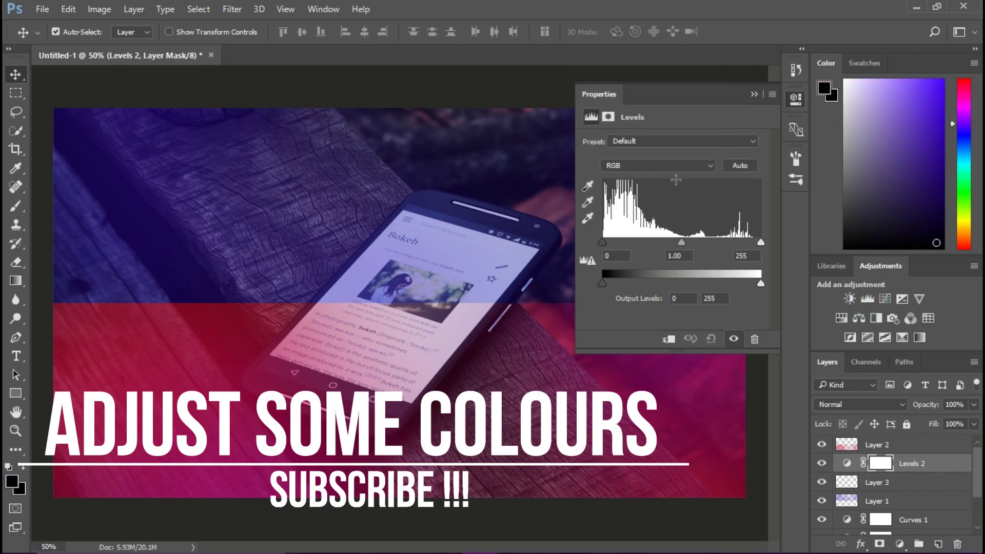
- Switch Levels 2 to the Midtones Brighter preset (midtone 1.25) and add empty Layer 4 above Layer 2
left_click(666, 138)
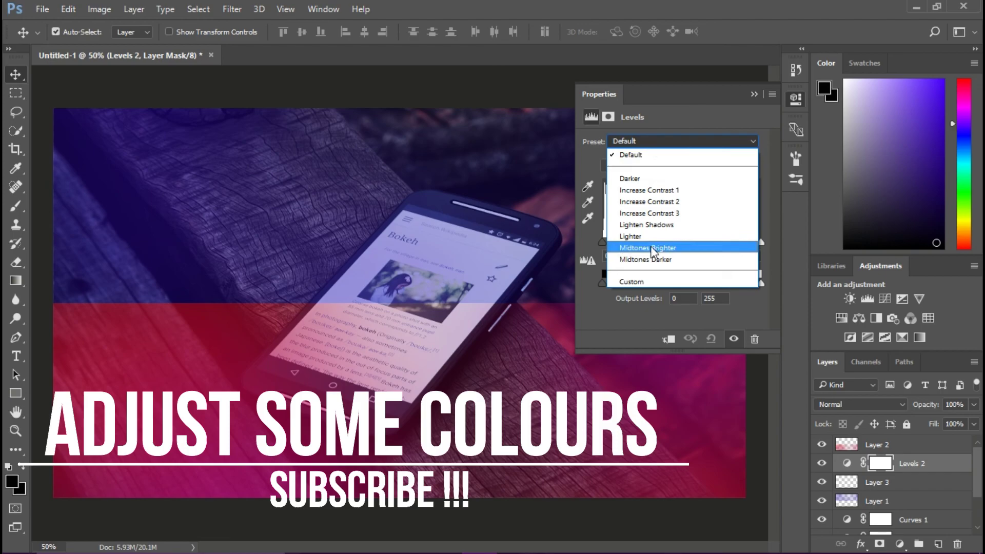
left_click(654, 261)
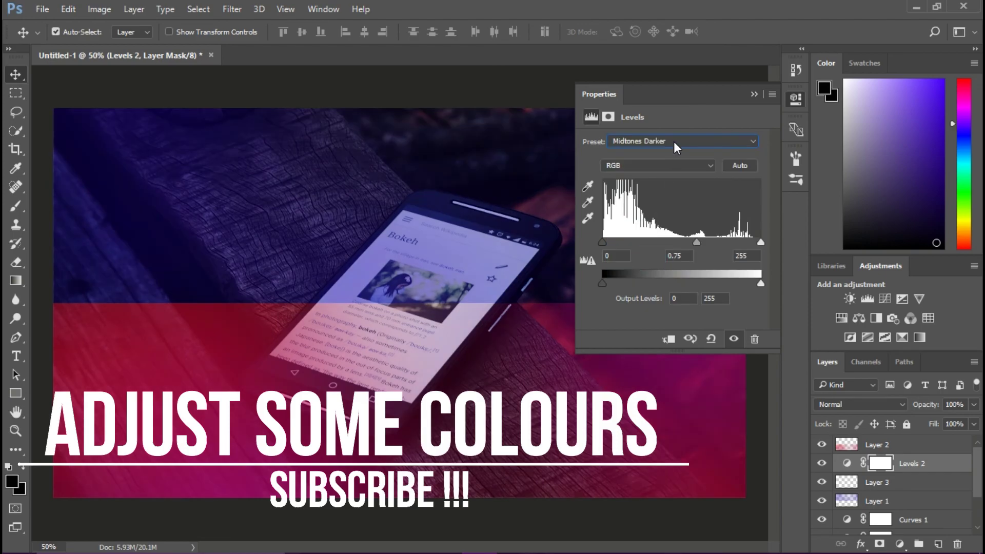
left_click(674, 144)
left_click(670, 246)
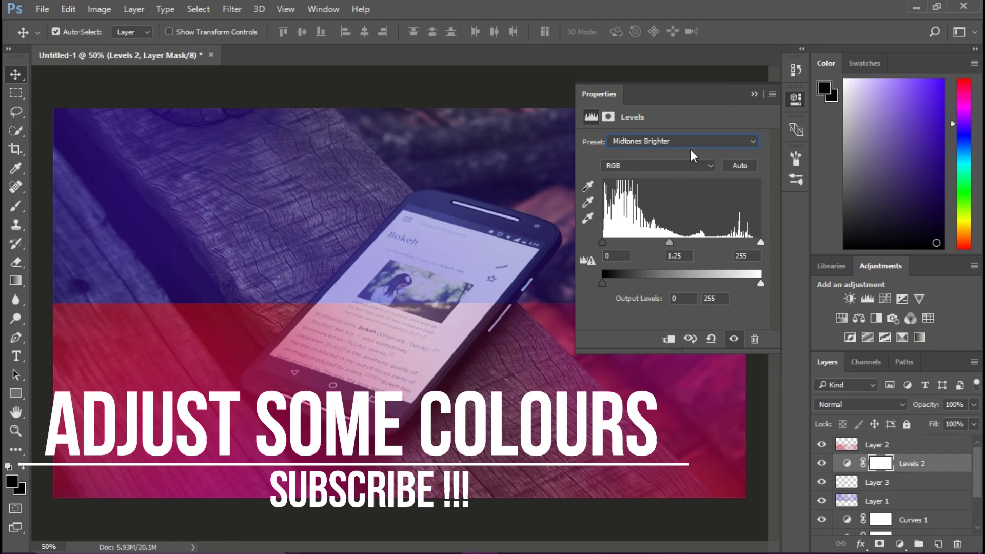
left_click(754, 95)
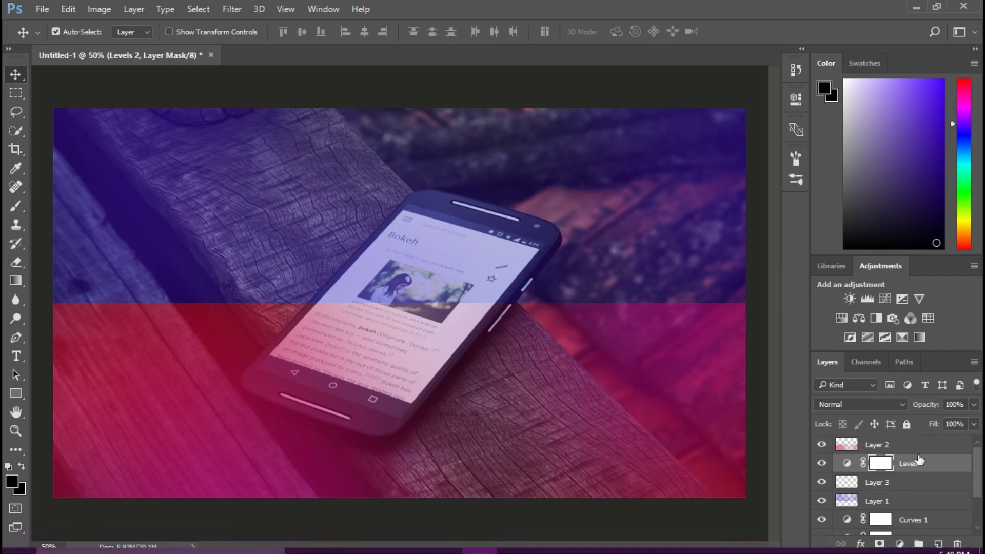
left_click(908, 443)
left_click(938, 544)
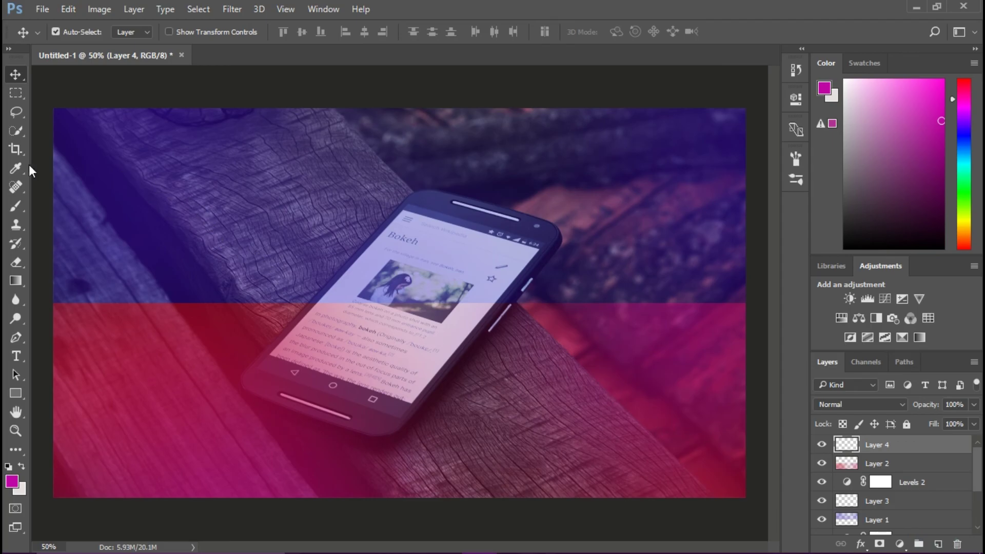
- Select the Brush with pure black as the foreground colour
left_click(15, 206)
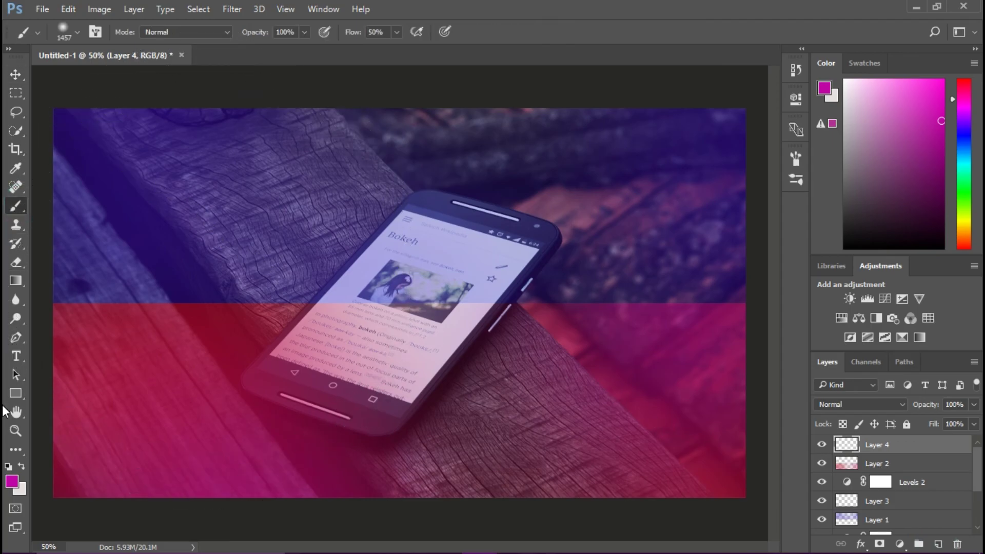
left_click(11, 483)
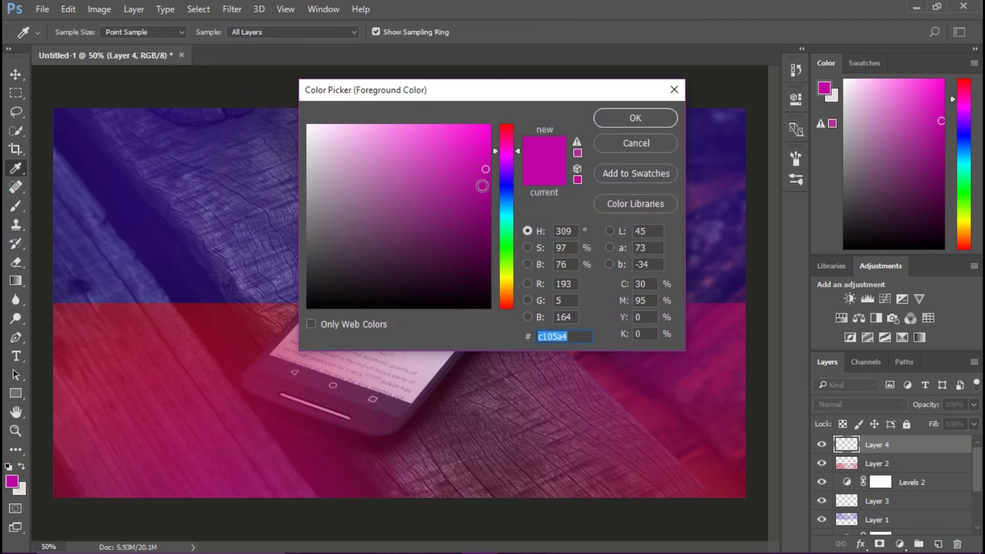
left_click_drag(462, 276, 477, 307)
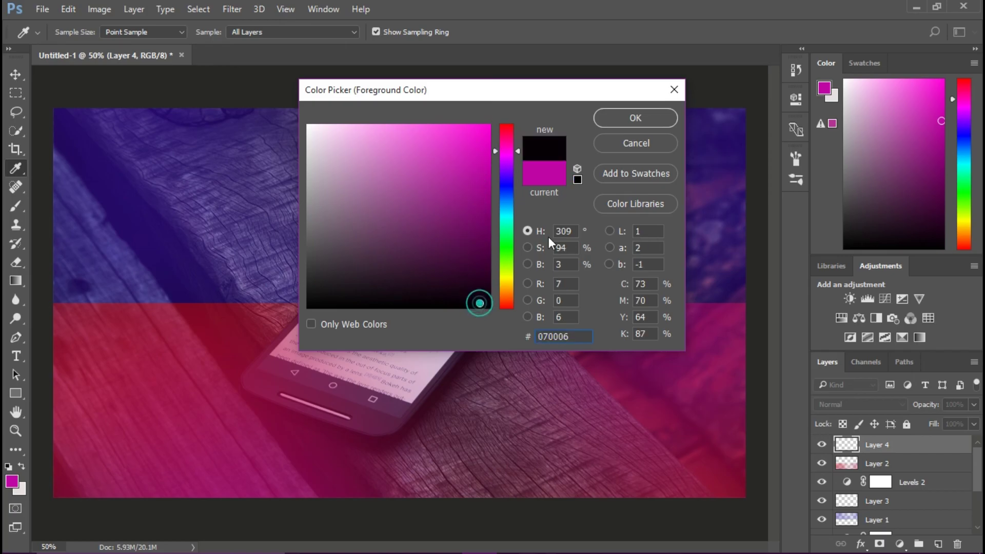
left_click(605, 124)
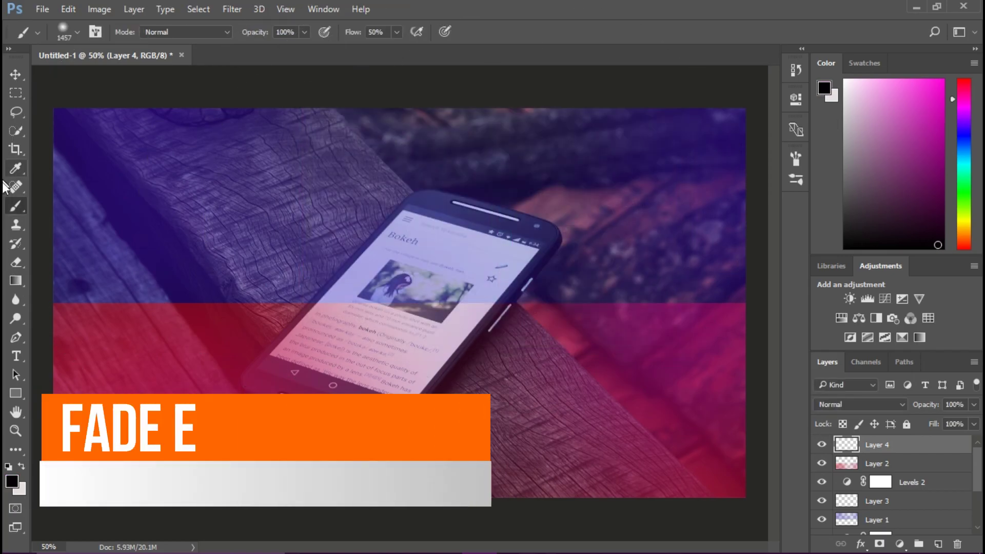
- Darken the left edge, lower middle around the phone and lower-left red area with black dabs
left_click(33, 214)
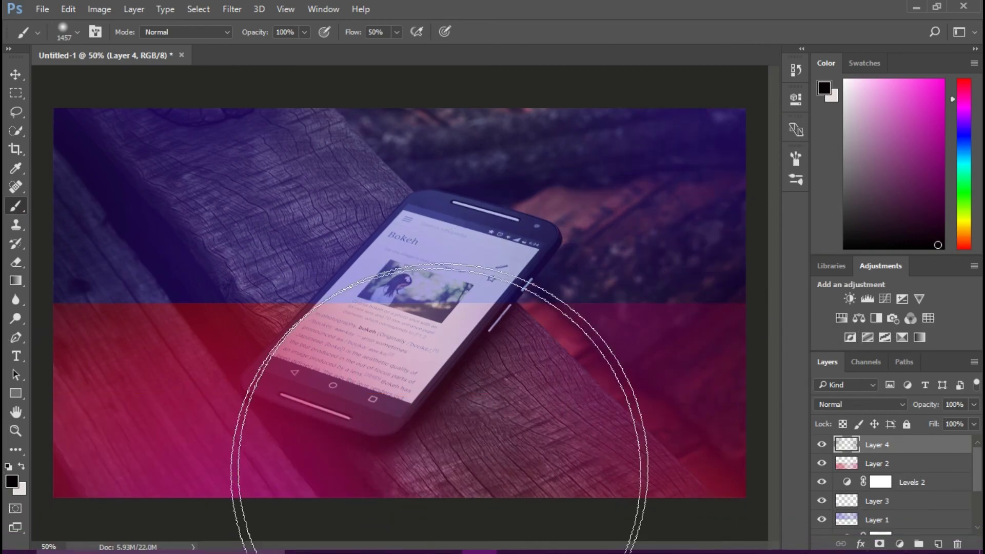
left_click(398, 471)
left_click(149, 512)
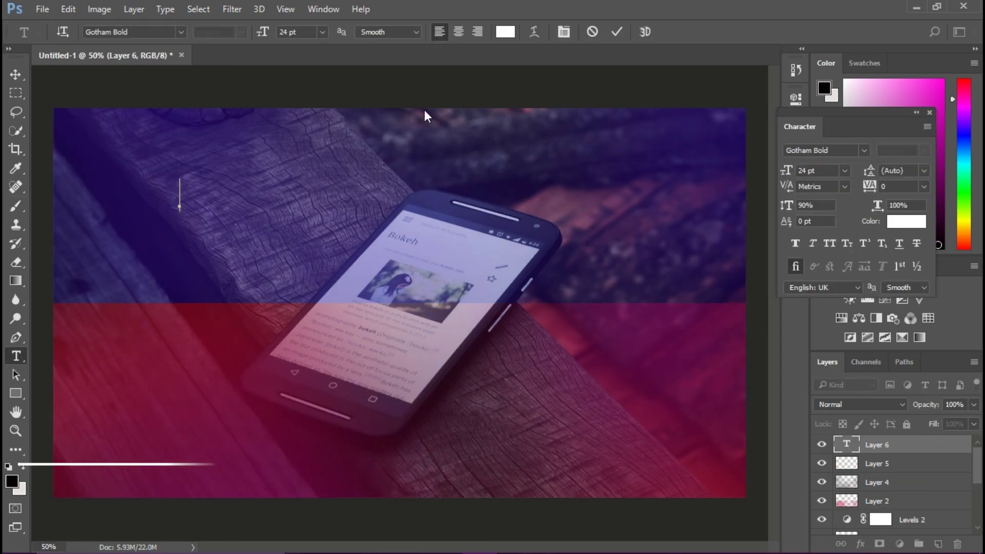
- Switch the headline font from Gotham Bold to Nexa Bold
type("TOP")
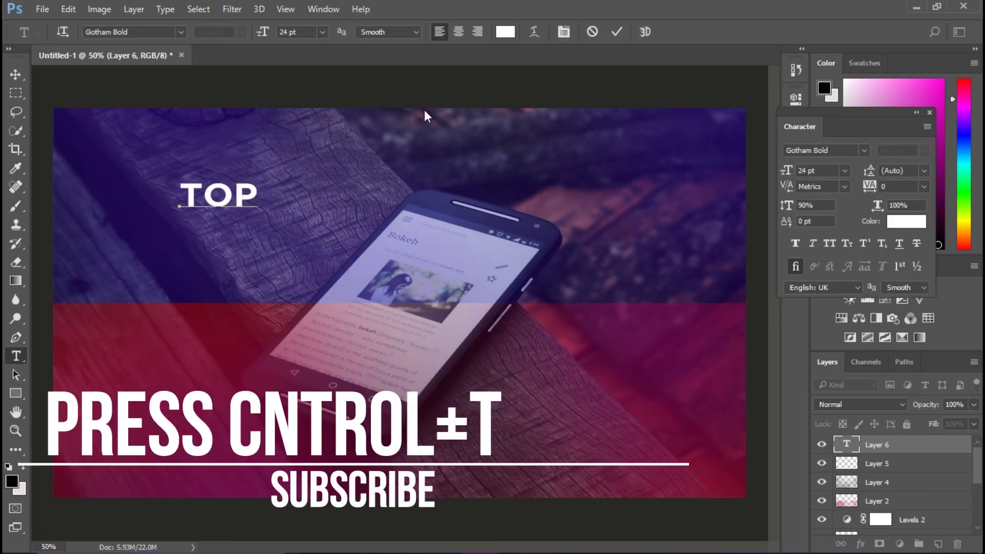
key("BackSpace")
key("BackSpace")
key("BackSpace")
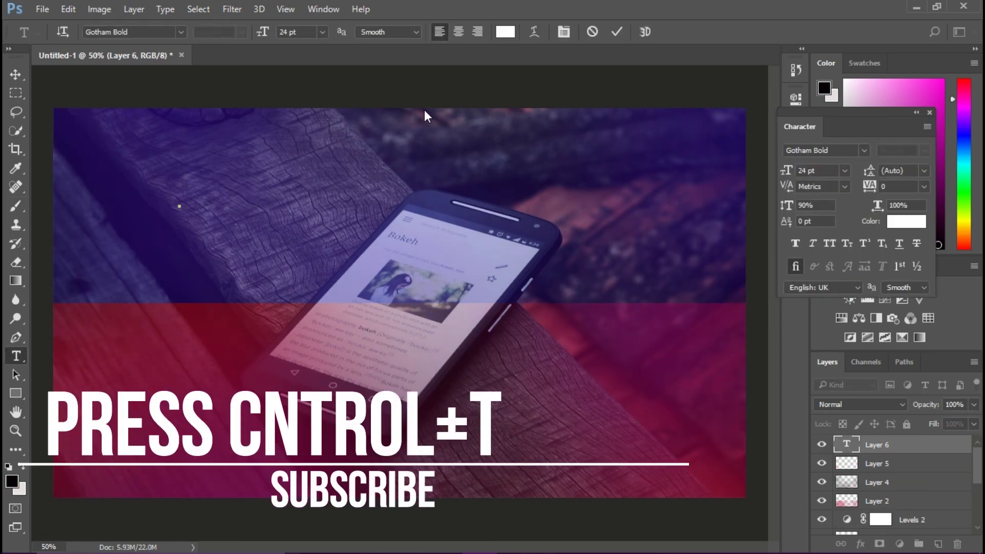
left_click(854, 151)
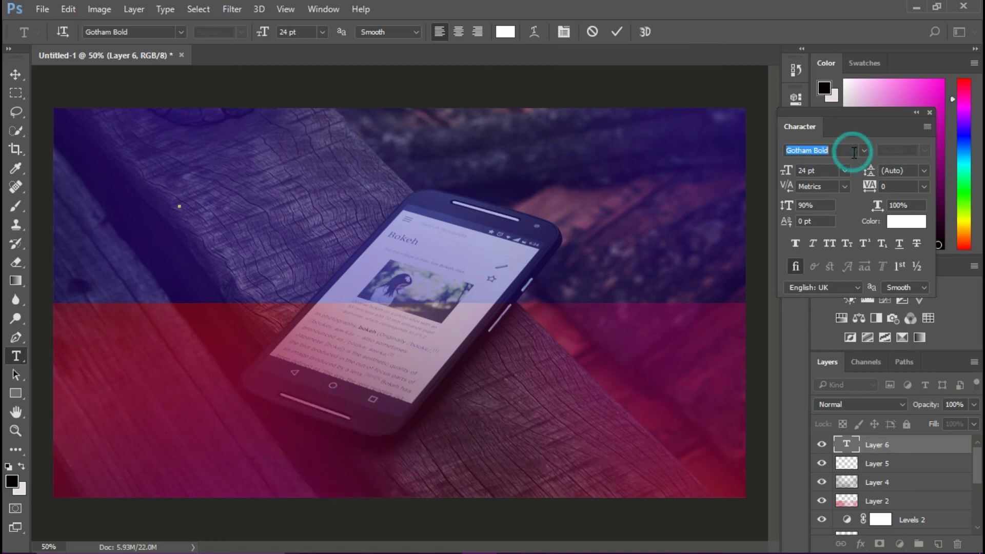
key("BackSpace")
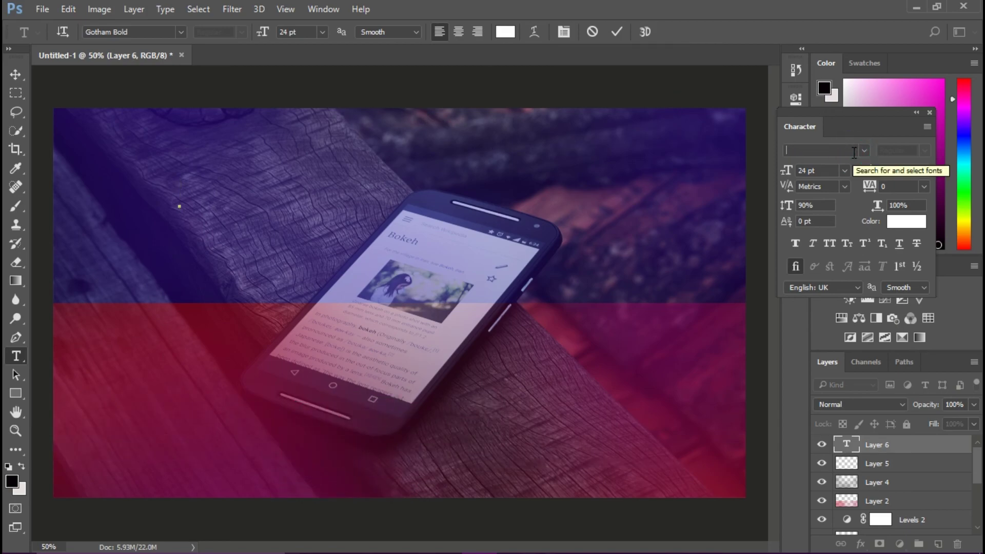
type("NEXA")
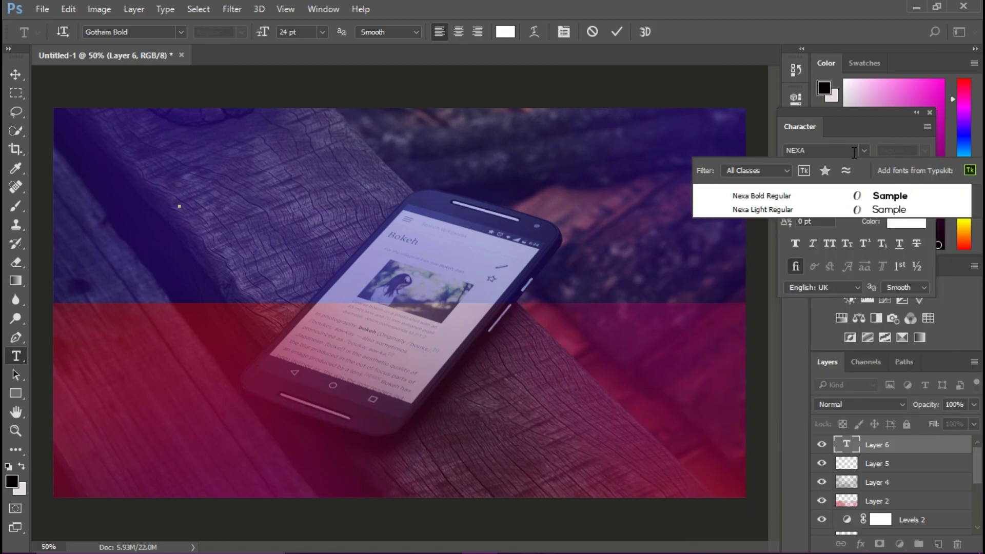
left_click(823, 190)
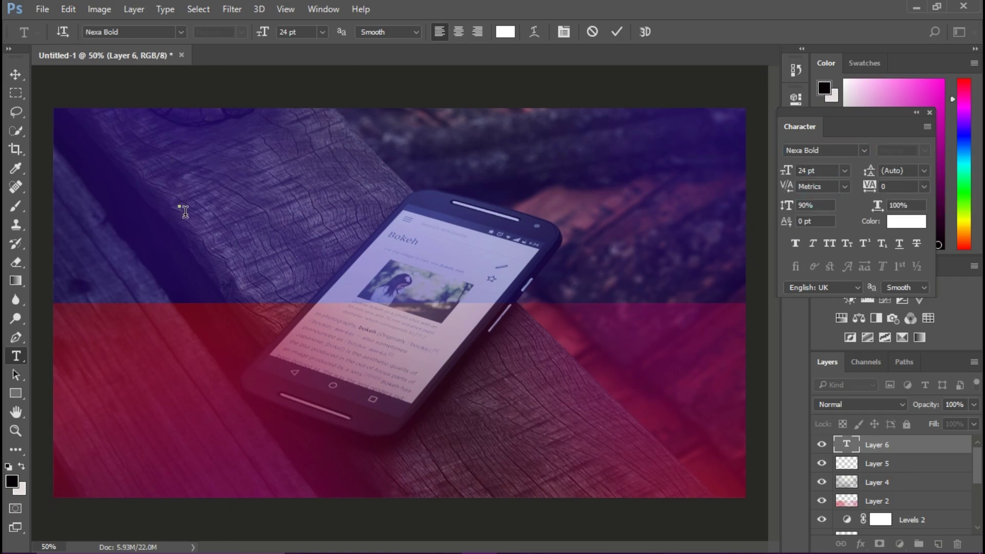
- Type 'TOP BEST WALLPAPER APPS!!', move it toward the top of the photo, and commit it
type("TOP BESY")
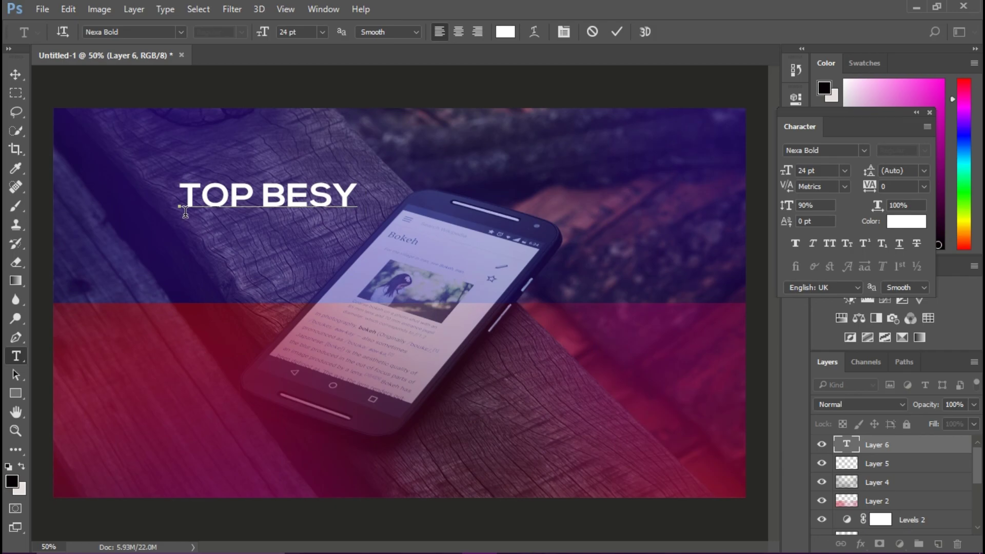
key("BackSpace")
type("T WALL")
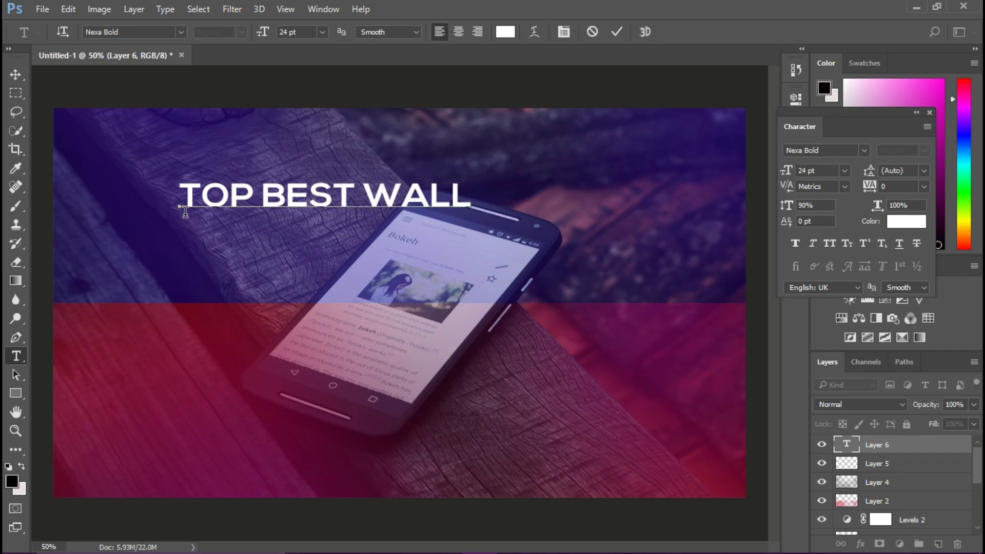
type("PAPER")
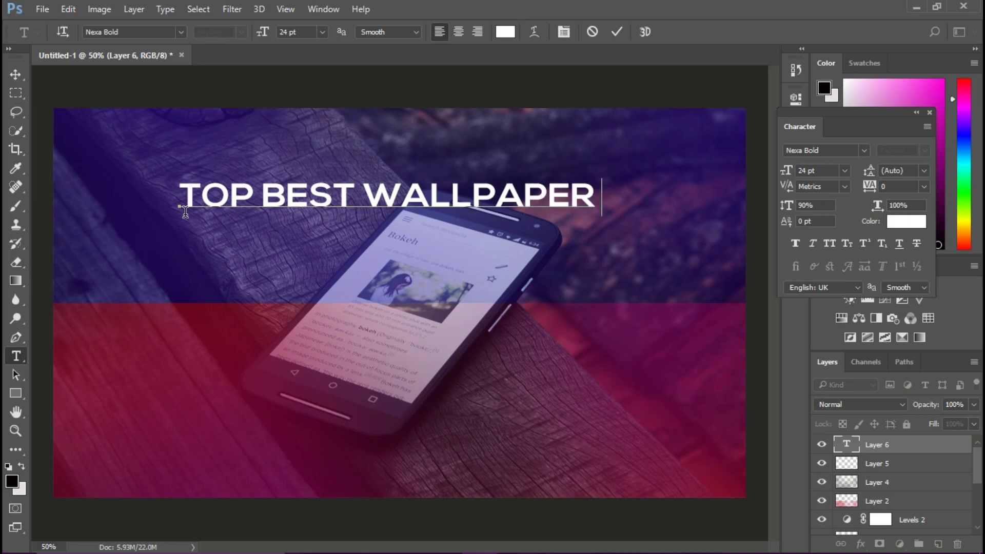
type(" A")
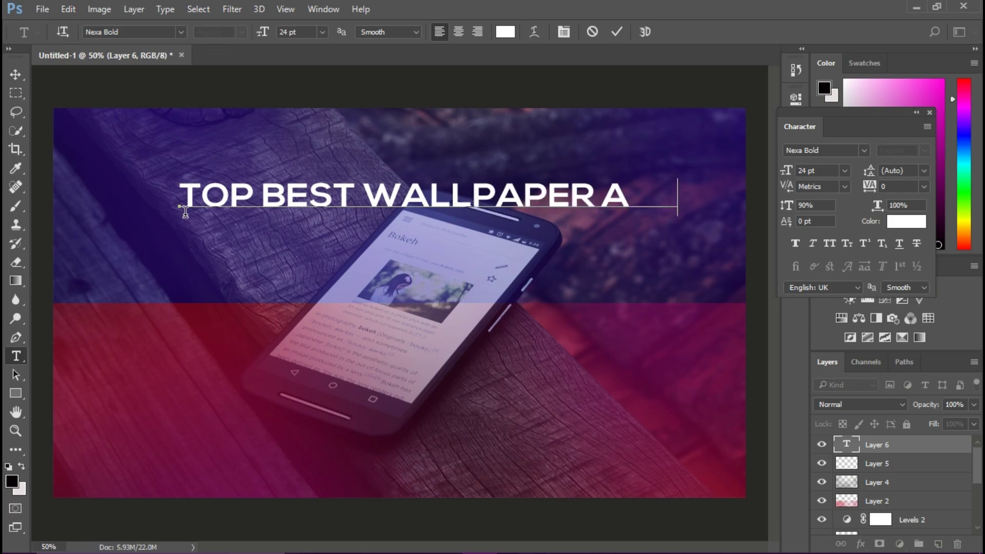
type("PPS!!")
left_click_drag(186, 226, 145, 207)
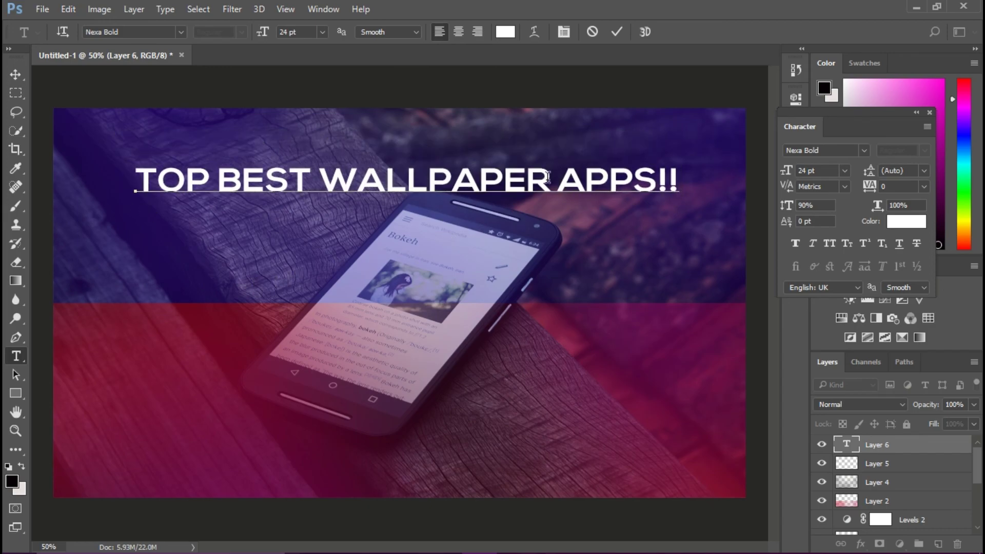
left_click(222, 232)
left_click(224, 235)
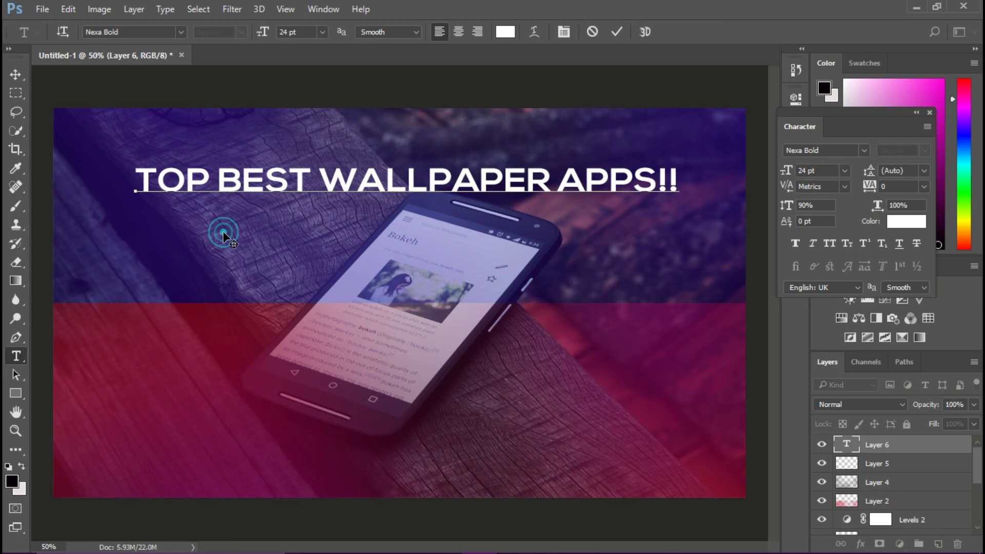
- Type the 10 pt subtitle 'BEST TECH VIDEOS !!' below the headline
left_click(175, 242)
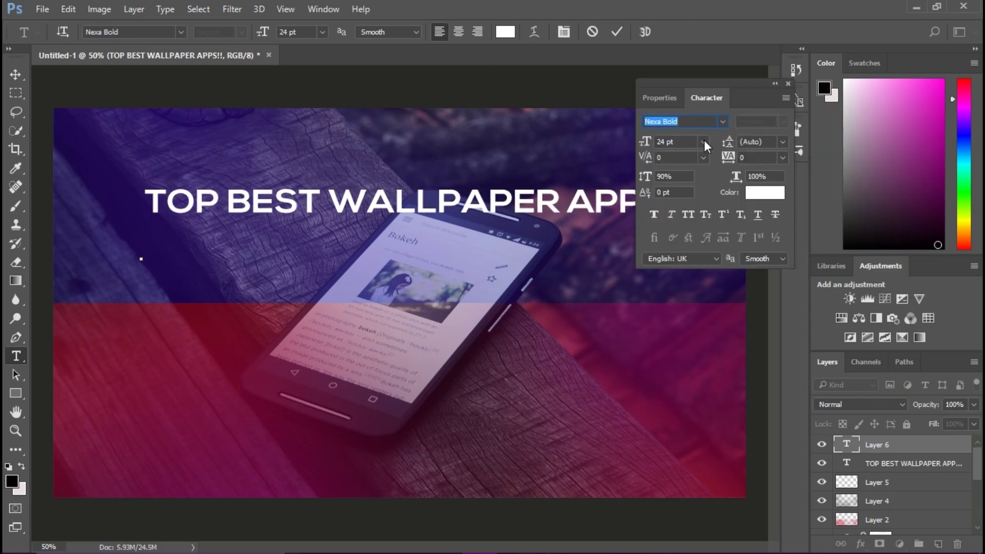
left_click(704, 140)
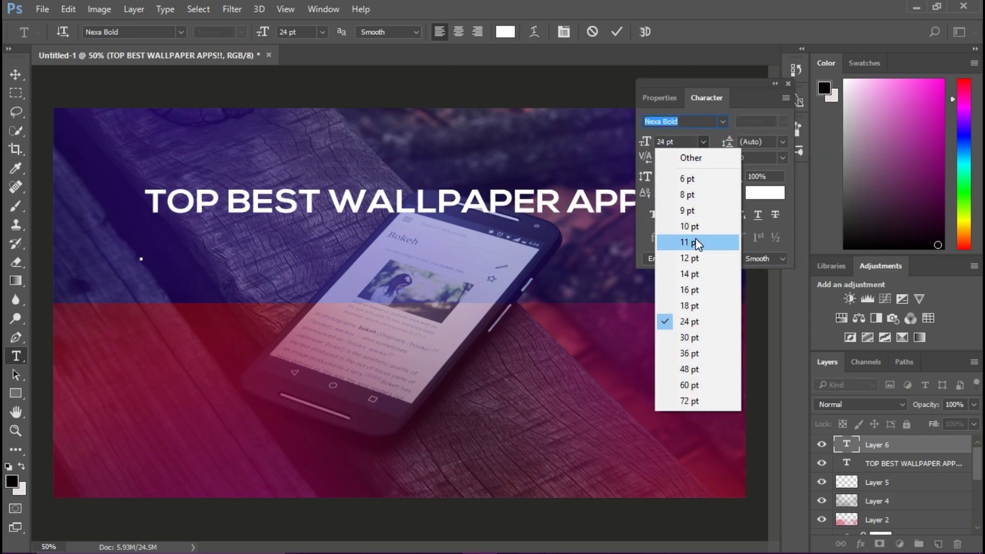
left_click(693, 226)
left_click(141, 253)
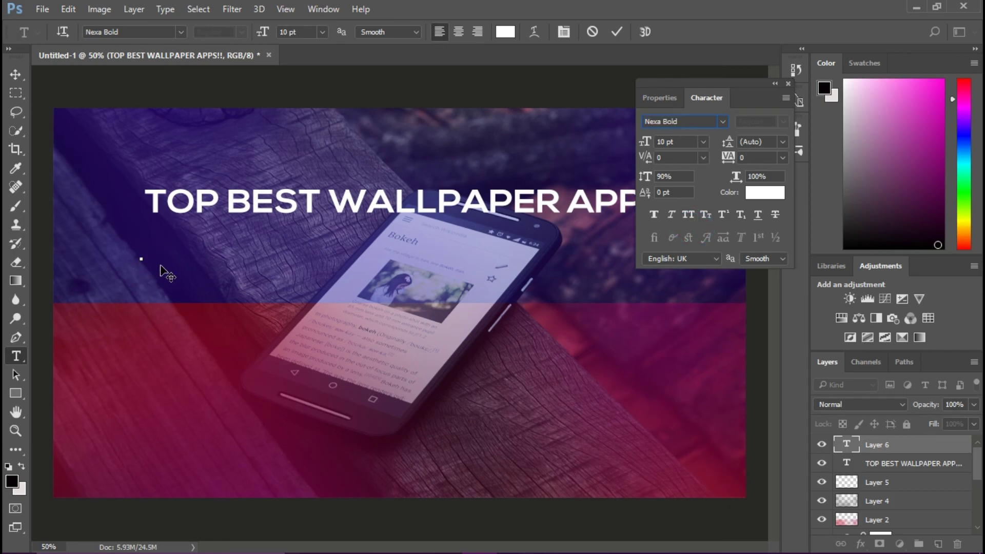
type("BEST TECH")
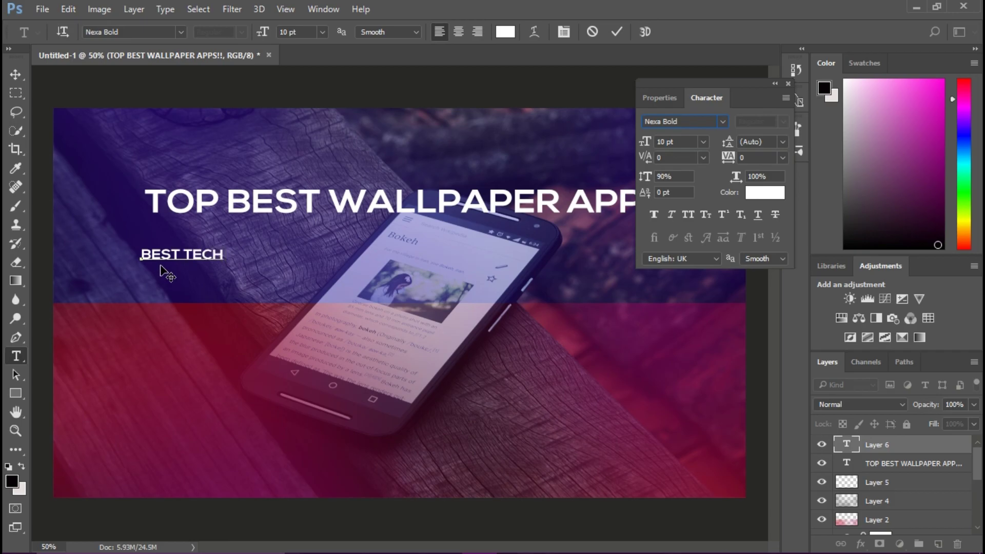
type(" VIDEOS")
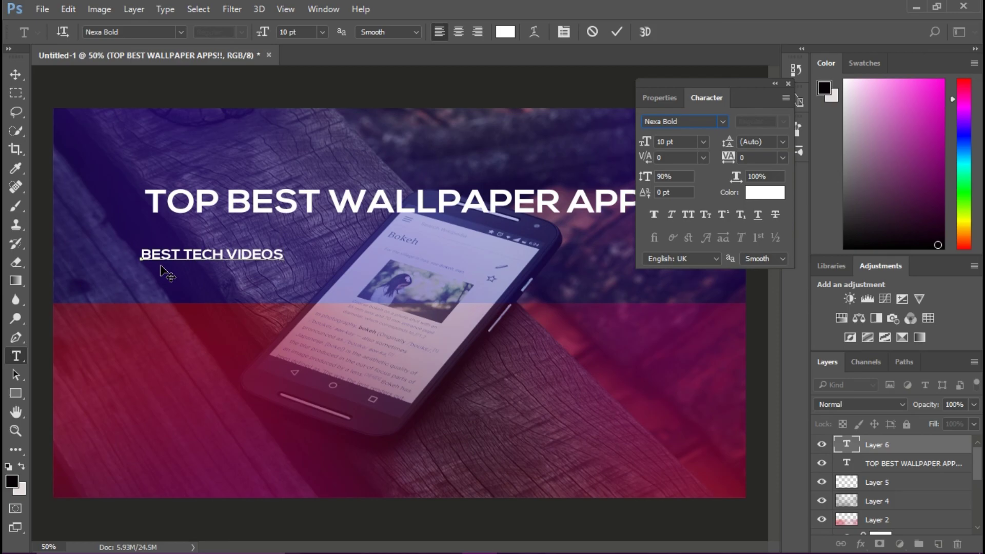
type(" !!")
- Widen the subtitle tracking to 1260, move it onto the red band, and add a new layer
left_click_drag(296, 255, 119, 270)
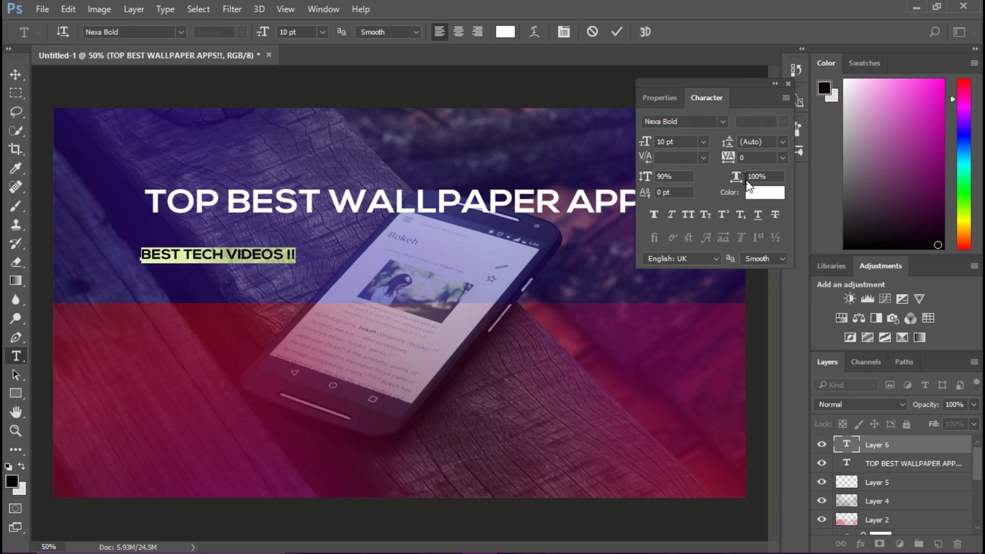
mouse_move(717, 157)
left_mouse_down()
mouse_move(745, 160)
mouse_move(727, 159)
mouse_move(735, 161)
left_mouse_up()
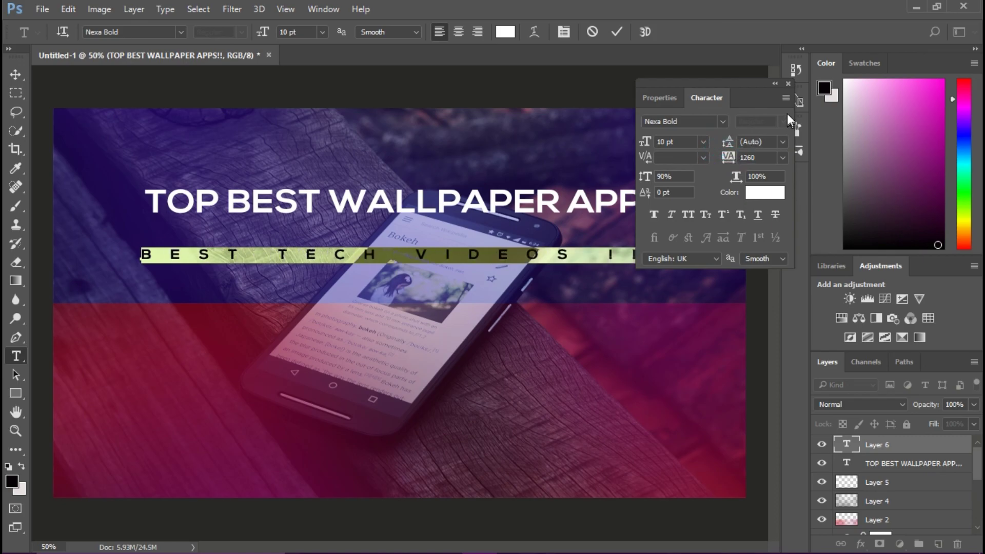
left_click(788, 84)
left_click(578, 319)
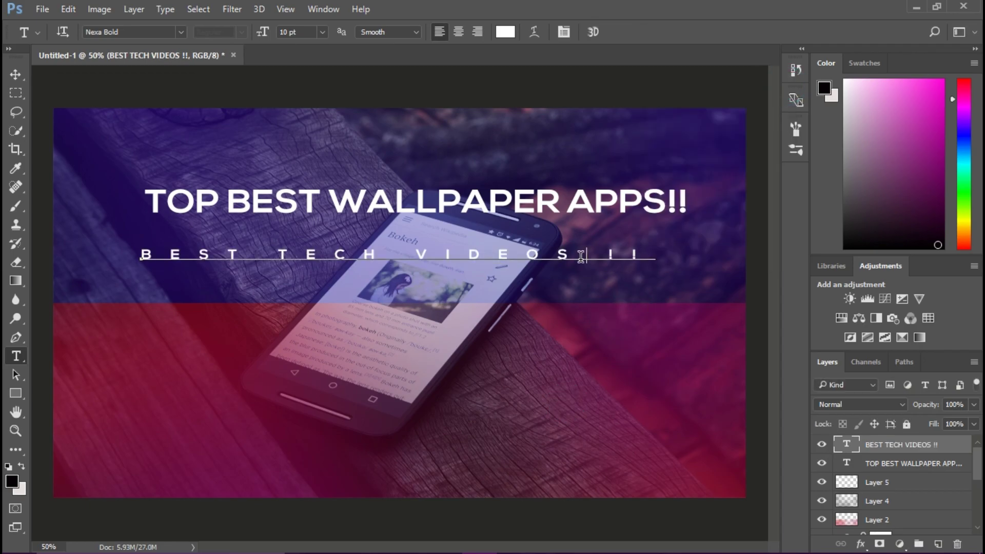
left_click(595, 300)
mouse_move(600, 347)
left_mouse_down()
mouse_move(604, 369)
mouse_move(603, 351)
mouse_move(601, 361)
left_mouse_up()
left_click(595, 467)
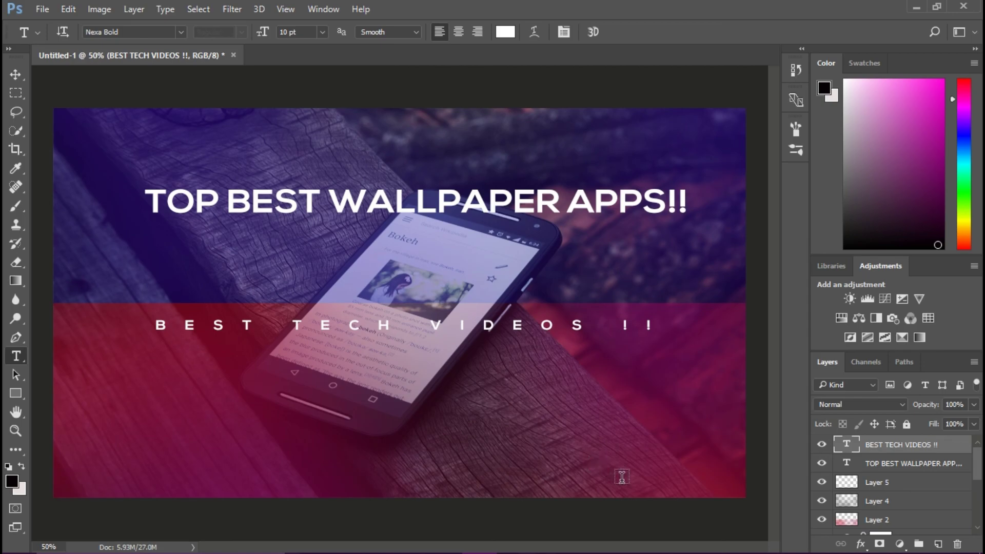
left_click(938, 544)
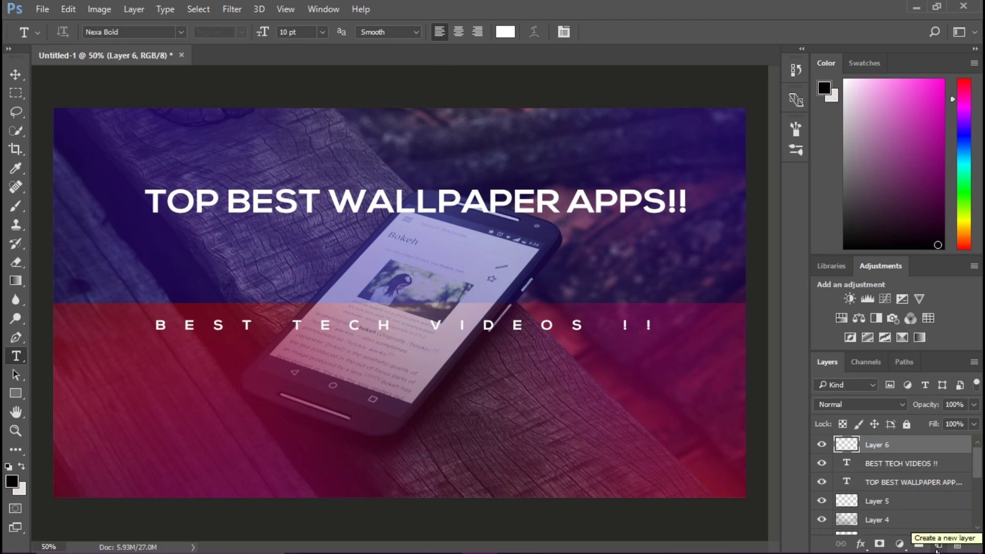
- Add a Hue/Saturation adjustment with Hue +29 and slightly reduced saturation
left_click(842, 322)
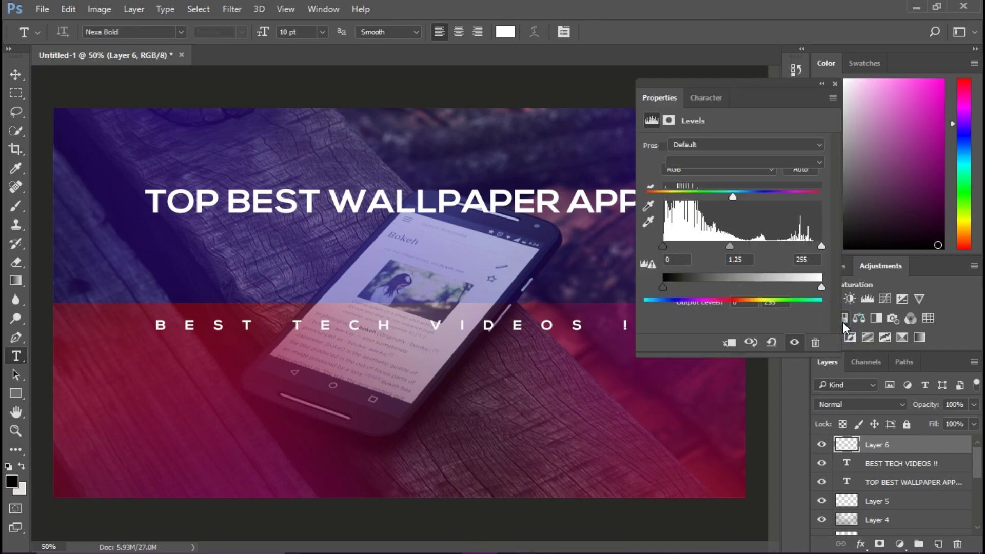
left_click_drag(734, 202, 758, 207)
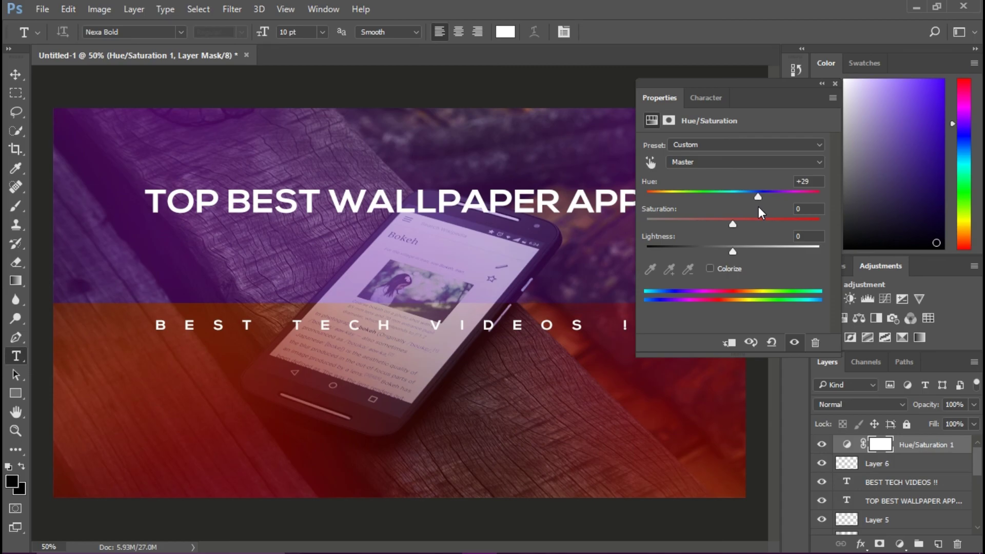
left_click_drag(734, 226, 722, 254)
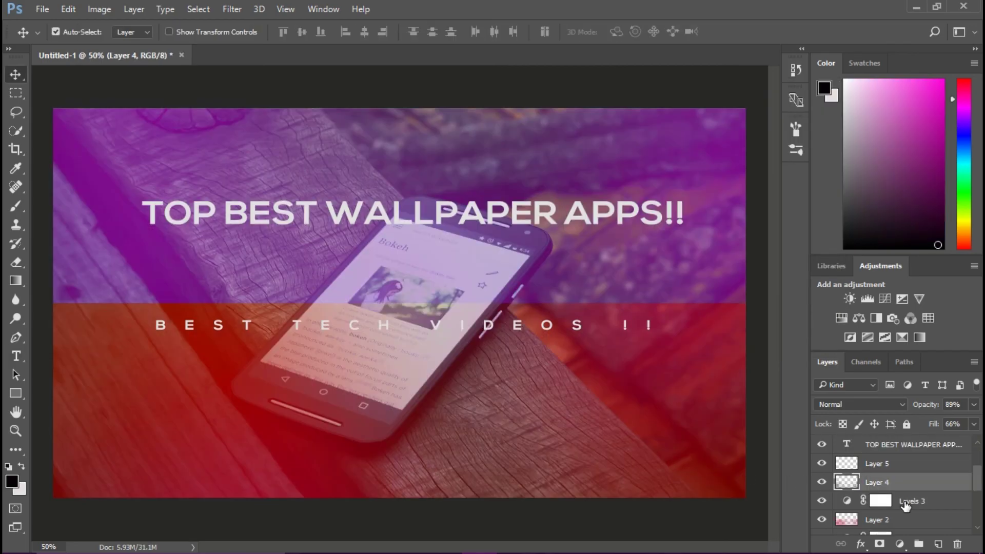
- Delete Layer 5 and Layer 4
left_click(906, 464)
left_click(904, 477)
left_click(905, 501)
left_click(899, 465)
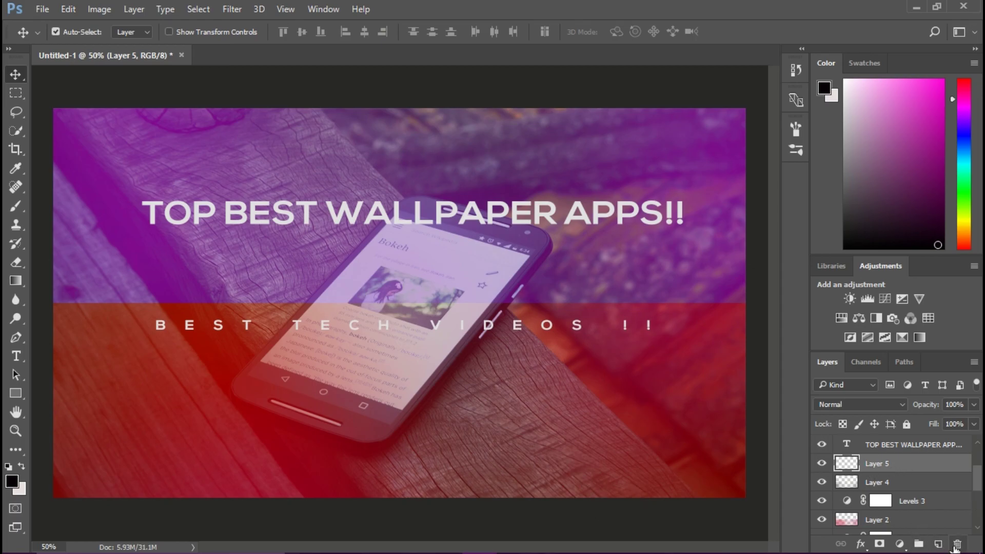
left_click(957, 545)
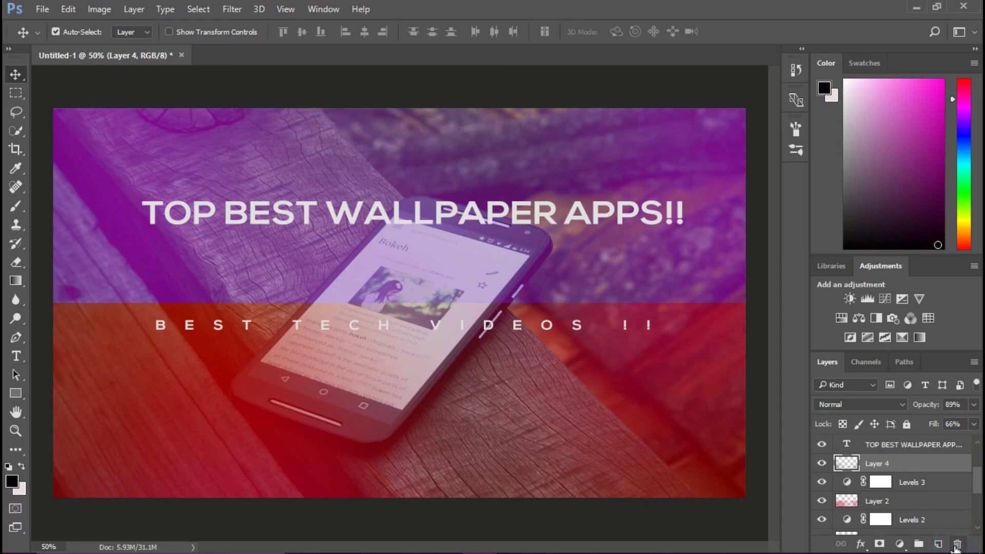
left_click(957, 545)
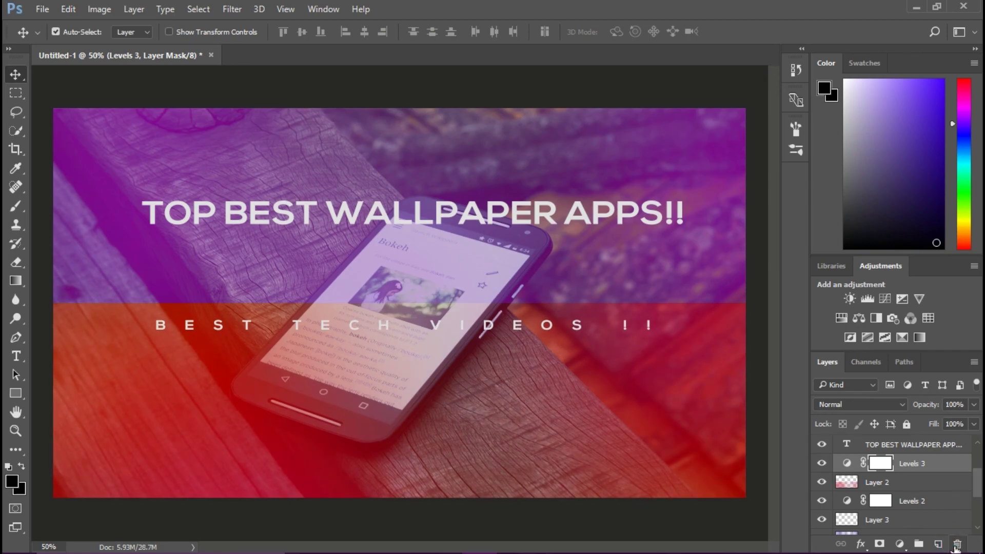
- Delete Layer 7 and the old Hue/Saturation 1, then add a new Hue/Saturation at Hue +28
left_click_drag(979, 483, 980, 451)
left_click(949, 465)
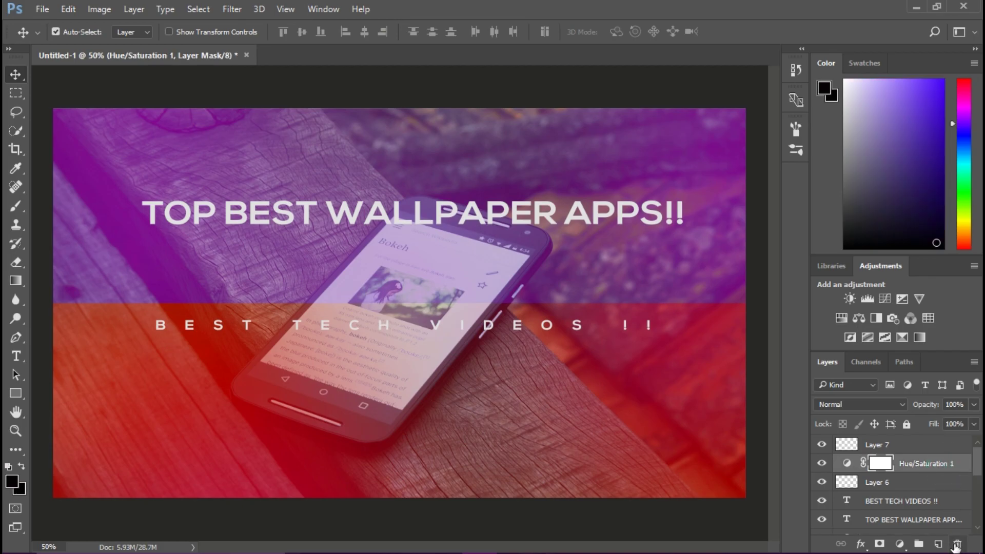
left_click(911, 448)
mouse_move(960, 552)
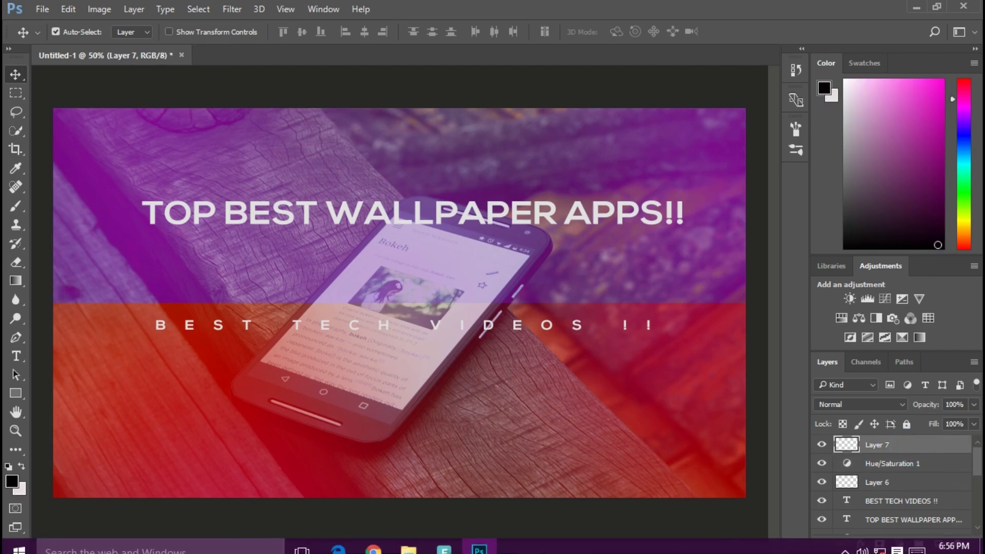
left_click(958, 544)
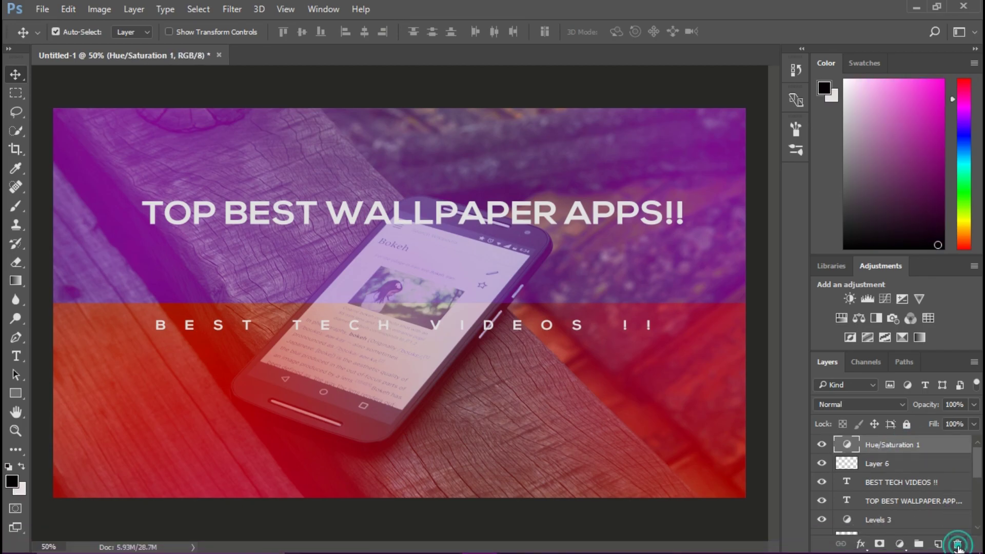
left_click(958, 545)
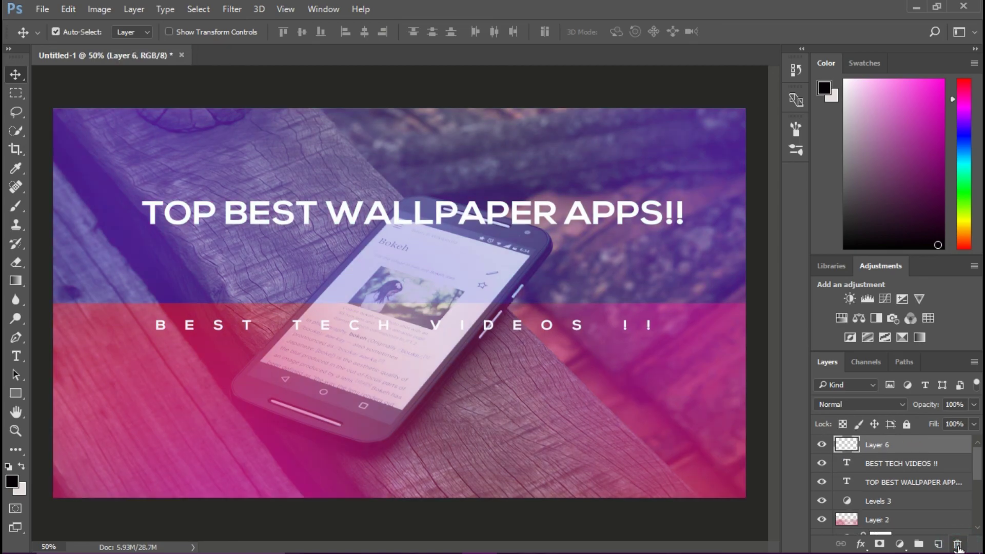
left_click(842, 319)
left_click_drag(525, 198, 550, 198)
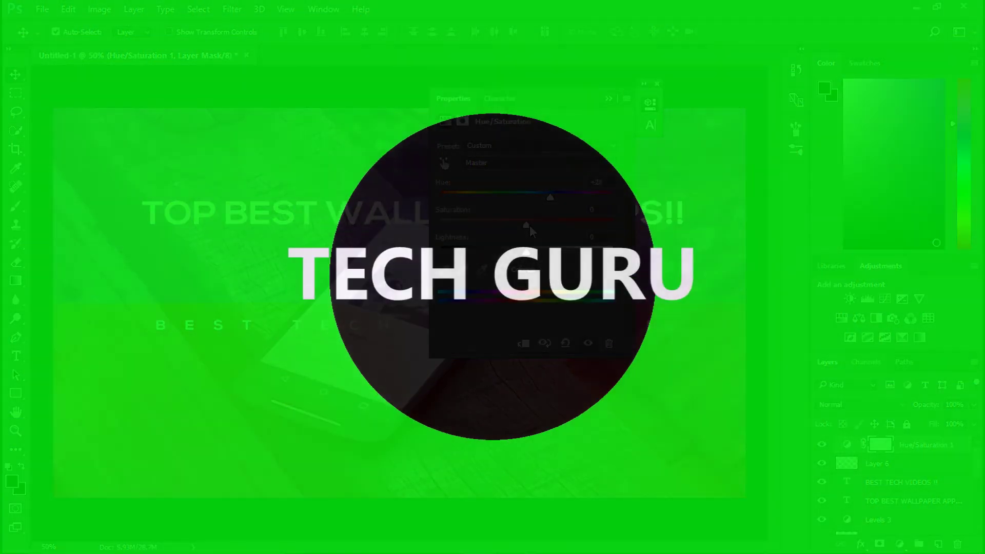